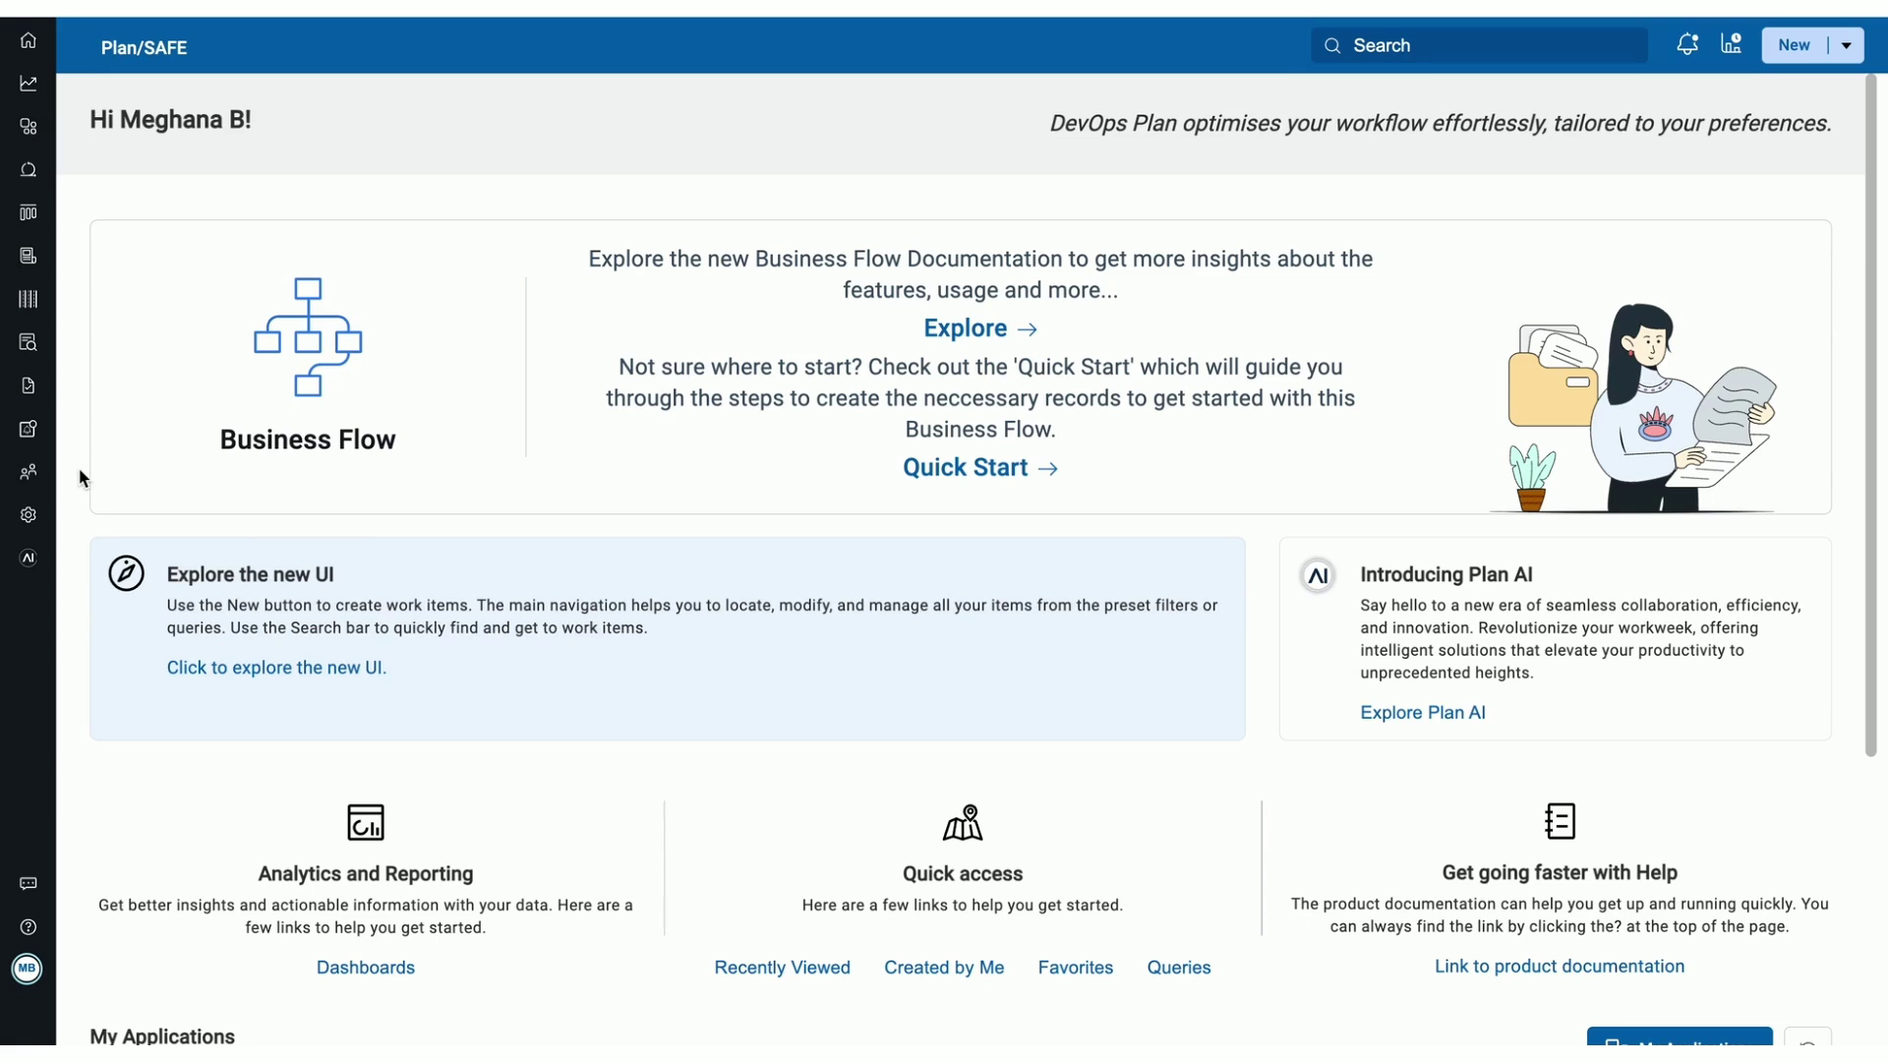
- Start a new OpenAI integration with the API Key credential type, name it GPT3.5 and enter the API key
left_click(26, 519)
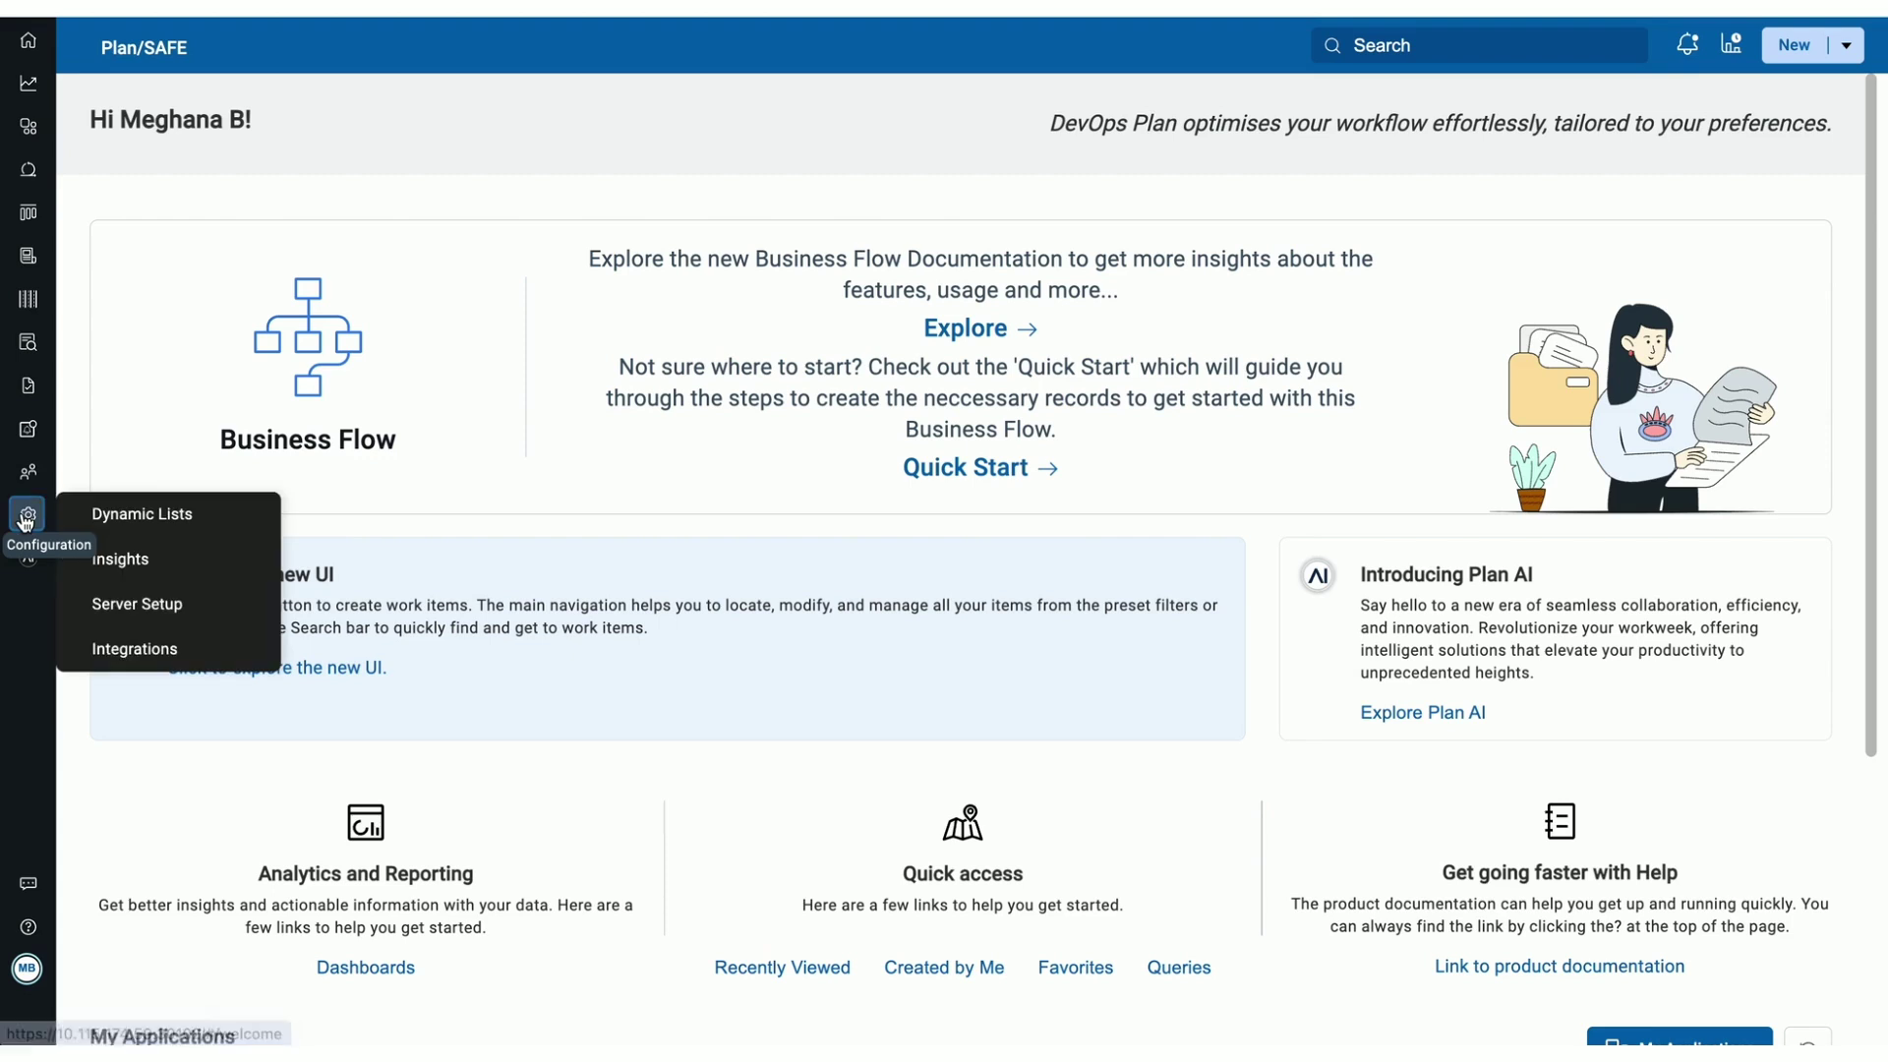
left_click(138, 648)
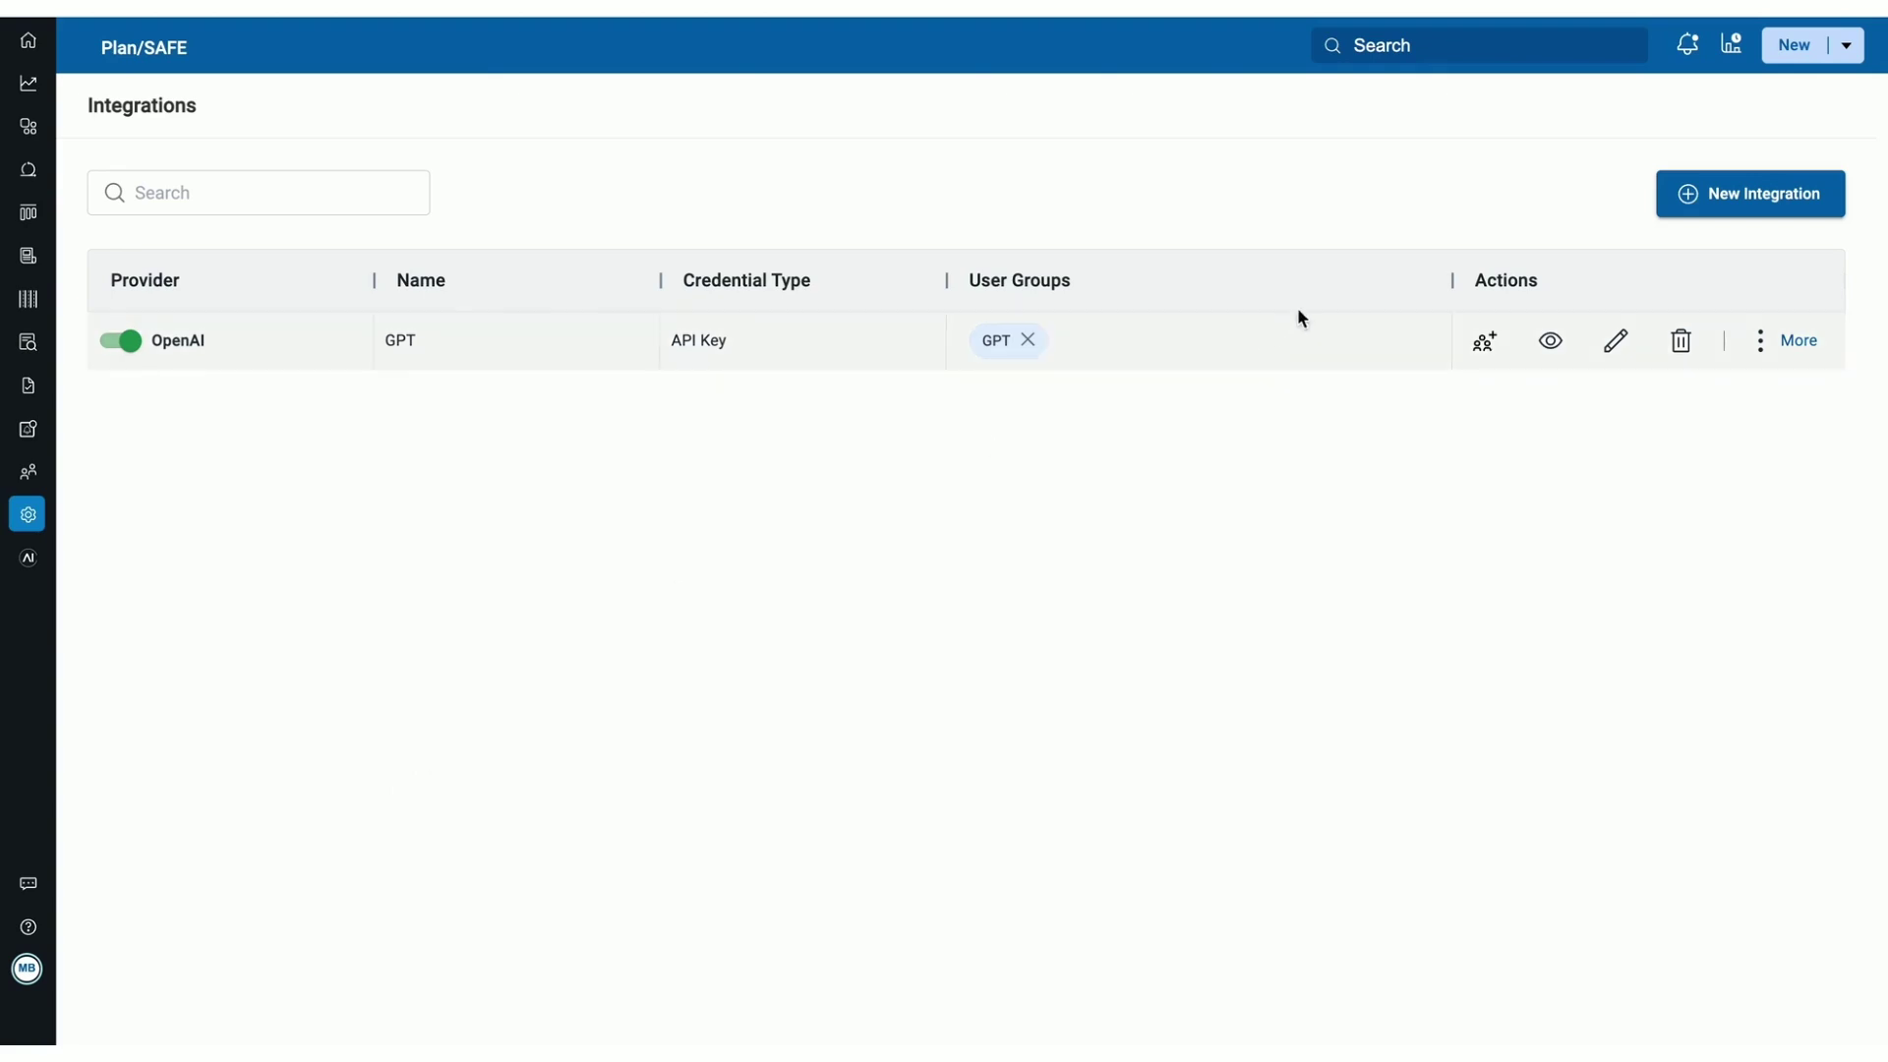
left_click(1712, 194)
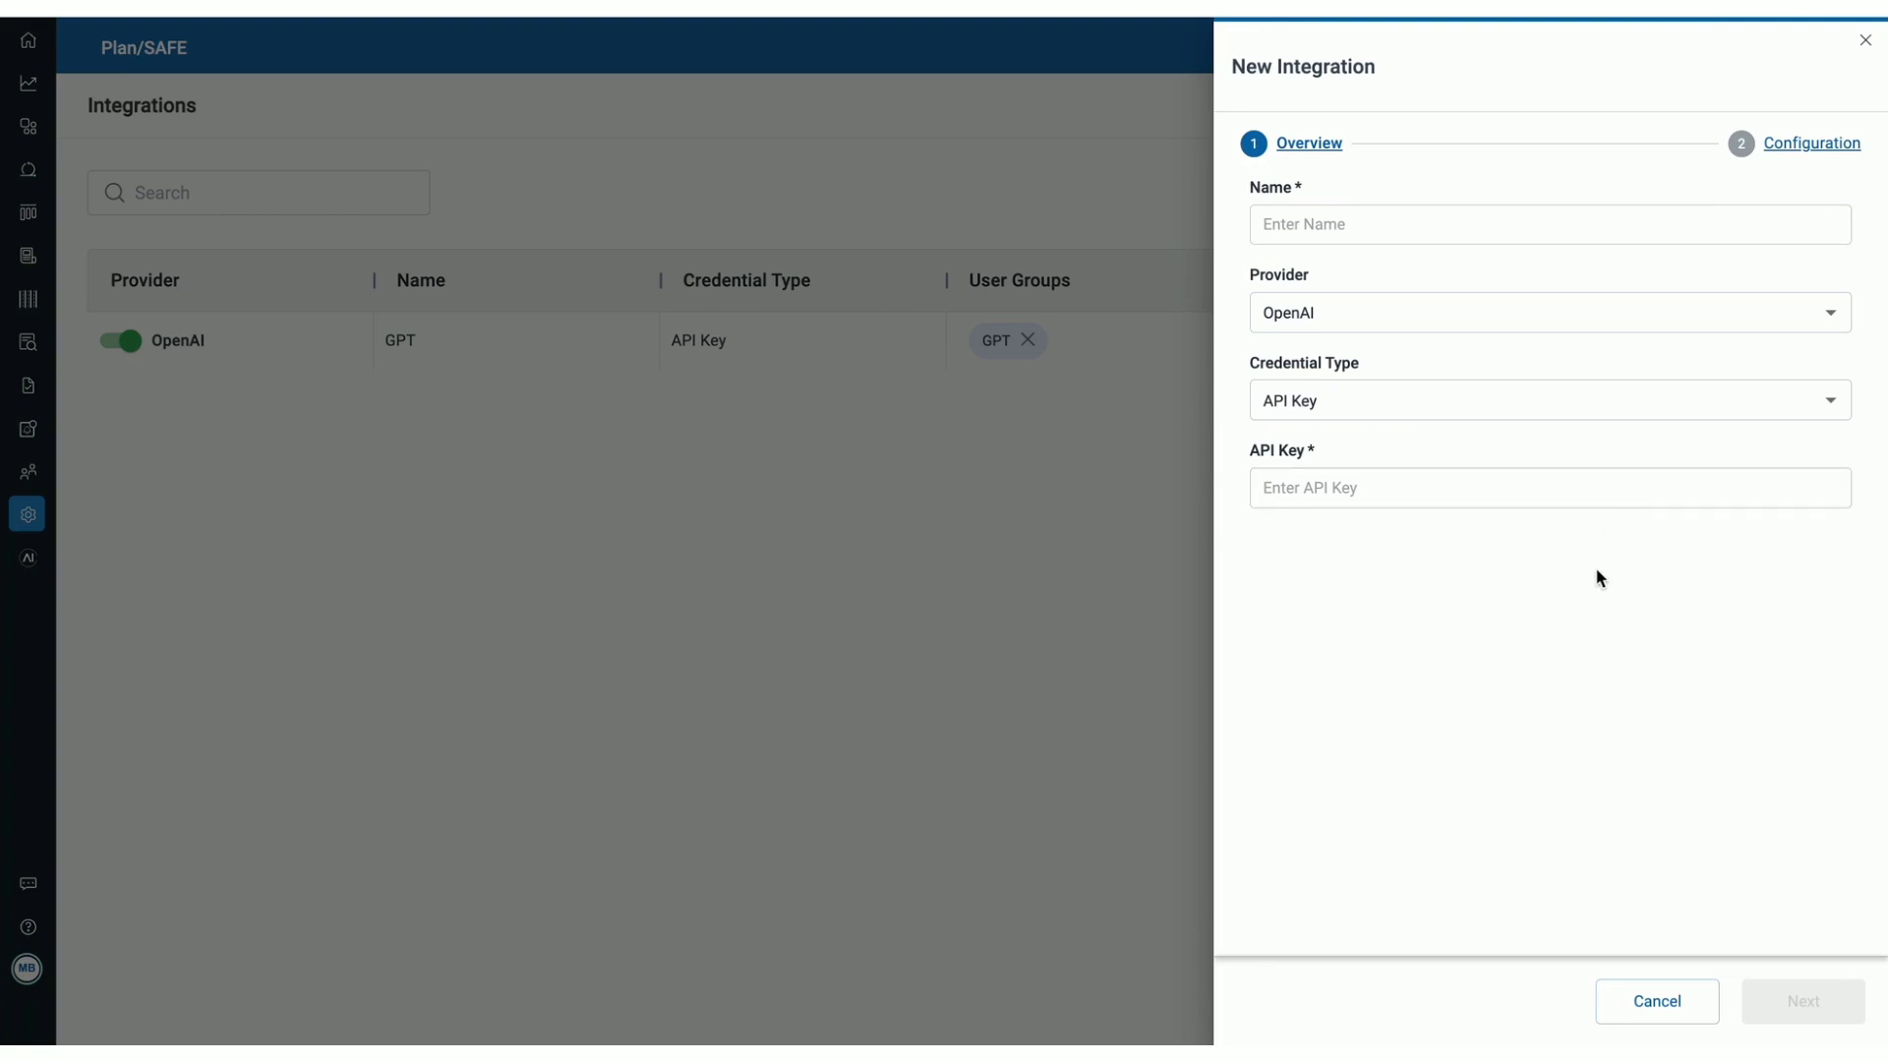
left_click(1303, 226)
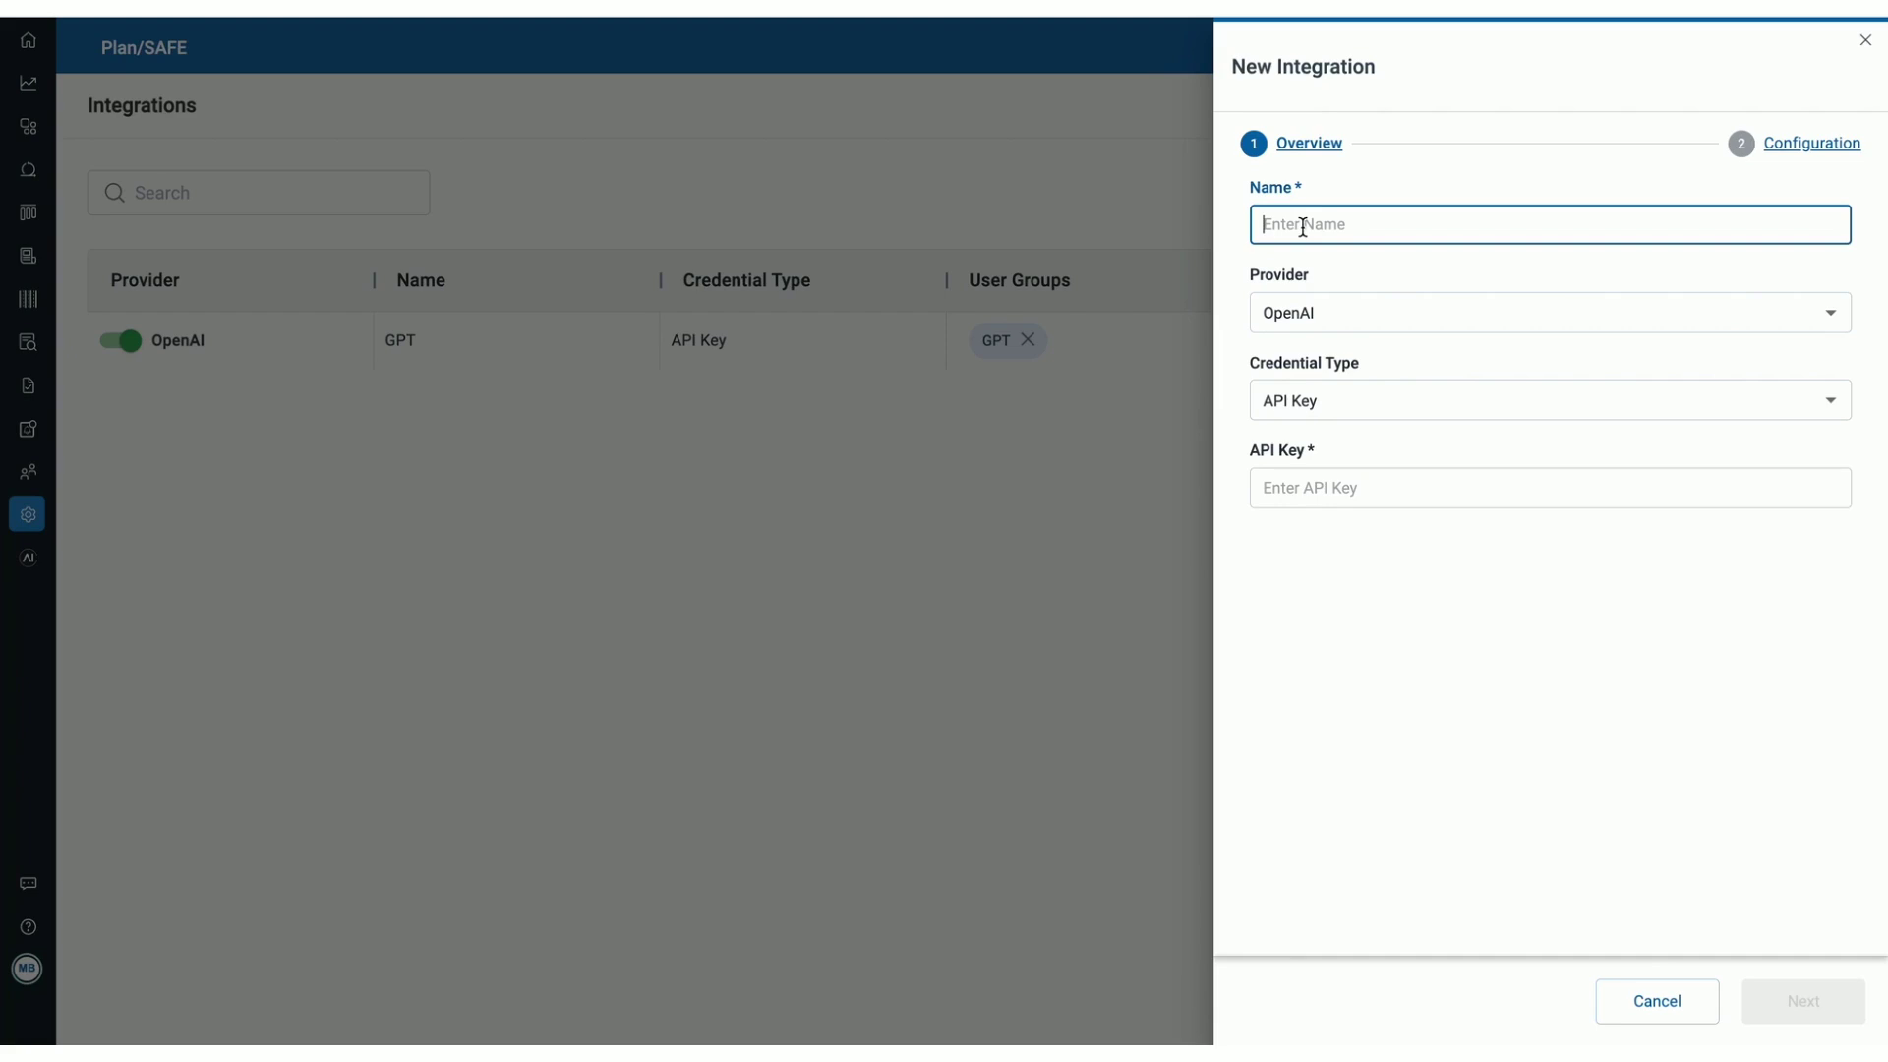
type("GPT3.5")
left_click(1377, 488)
type("•••••••••••••••••••••••••••••••••••••••••••")
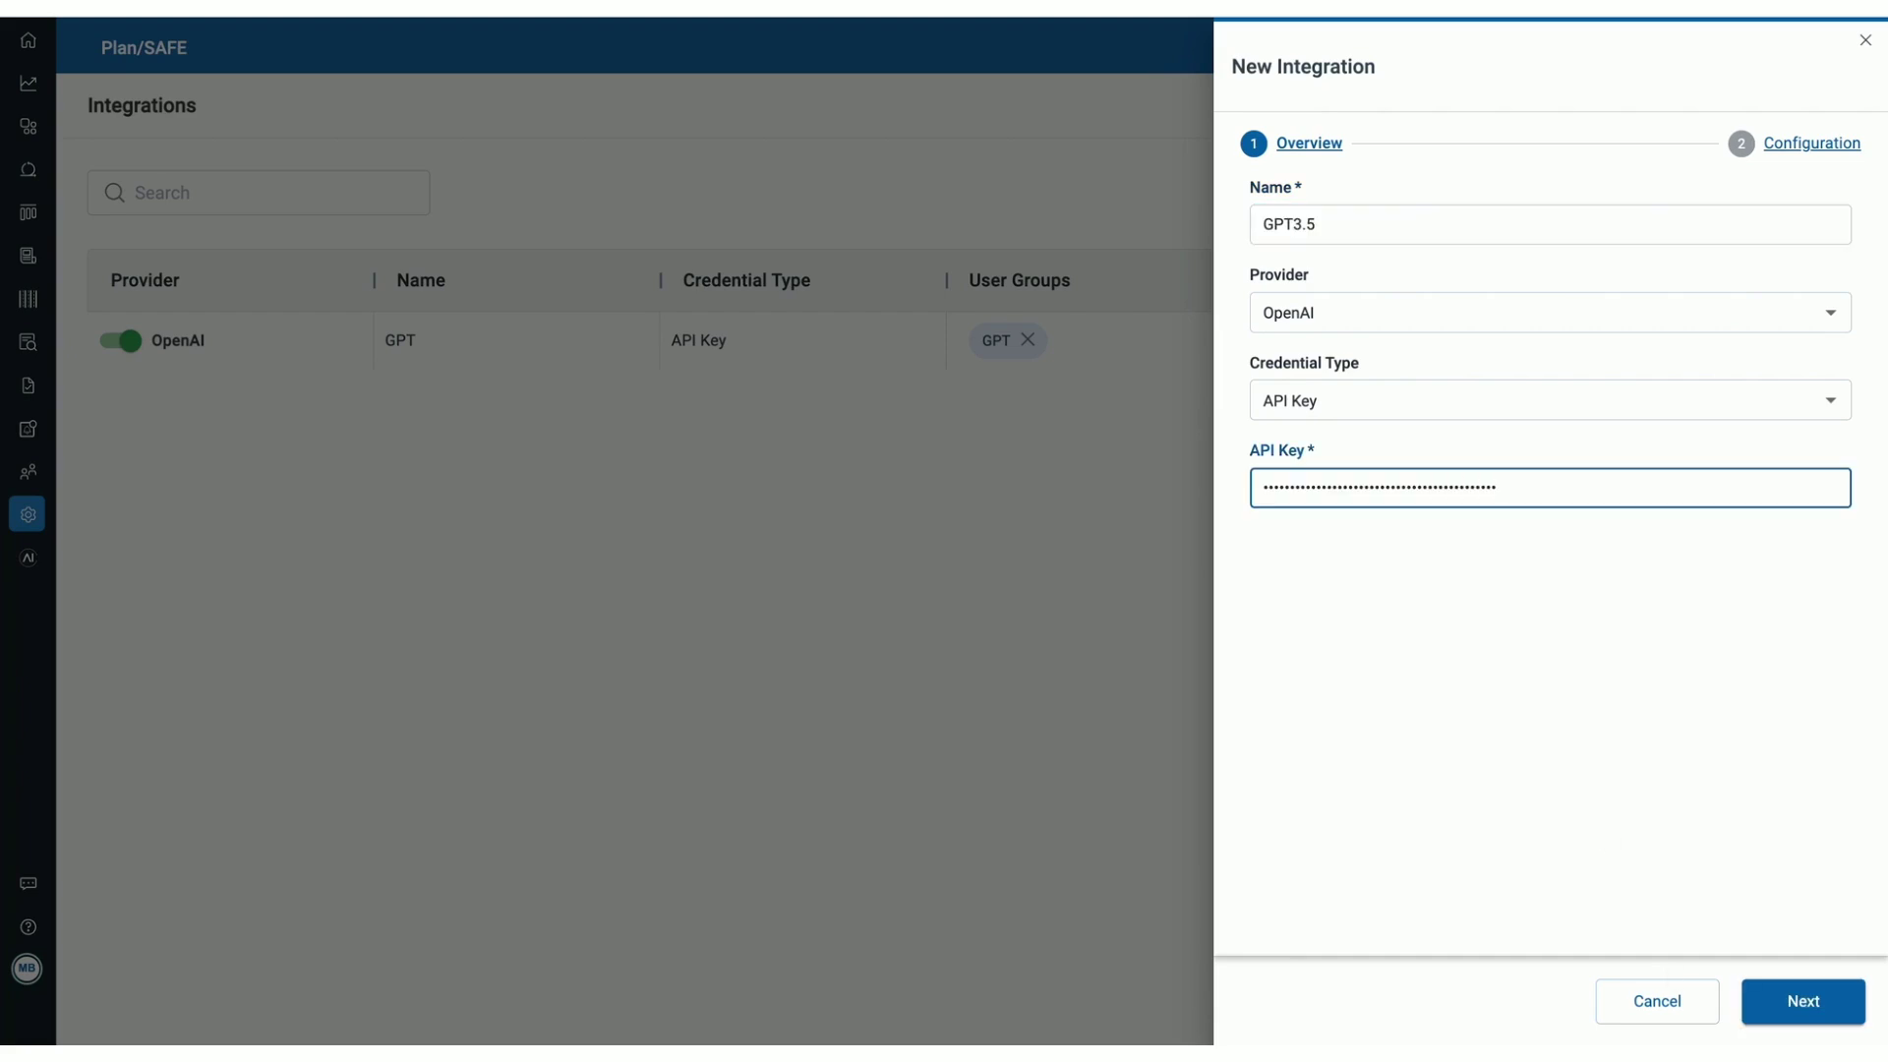
- Keep the default configuration with the gpt-3.5-turbo model and save the GPT3.5 integration
left_click(1803, 1002)
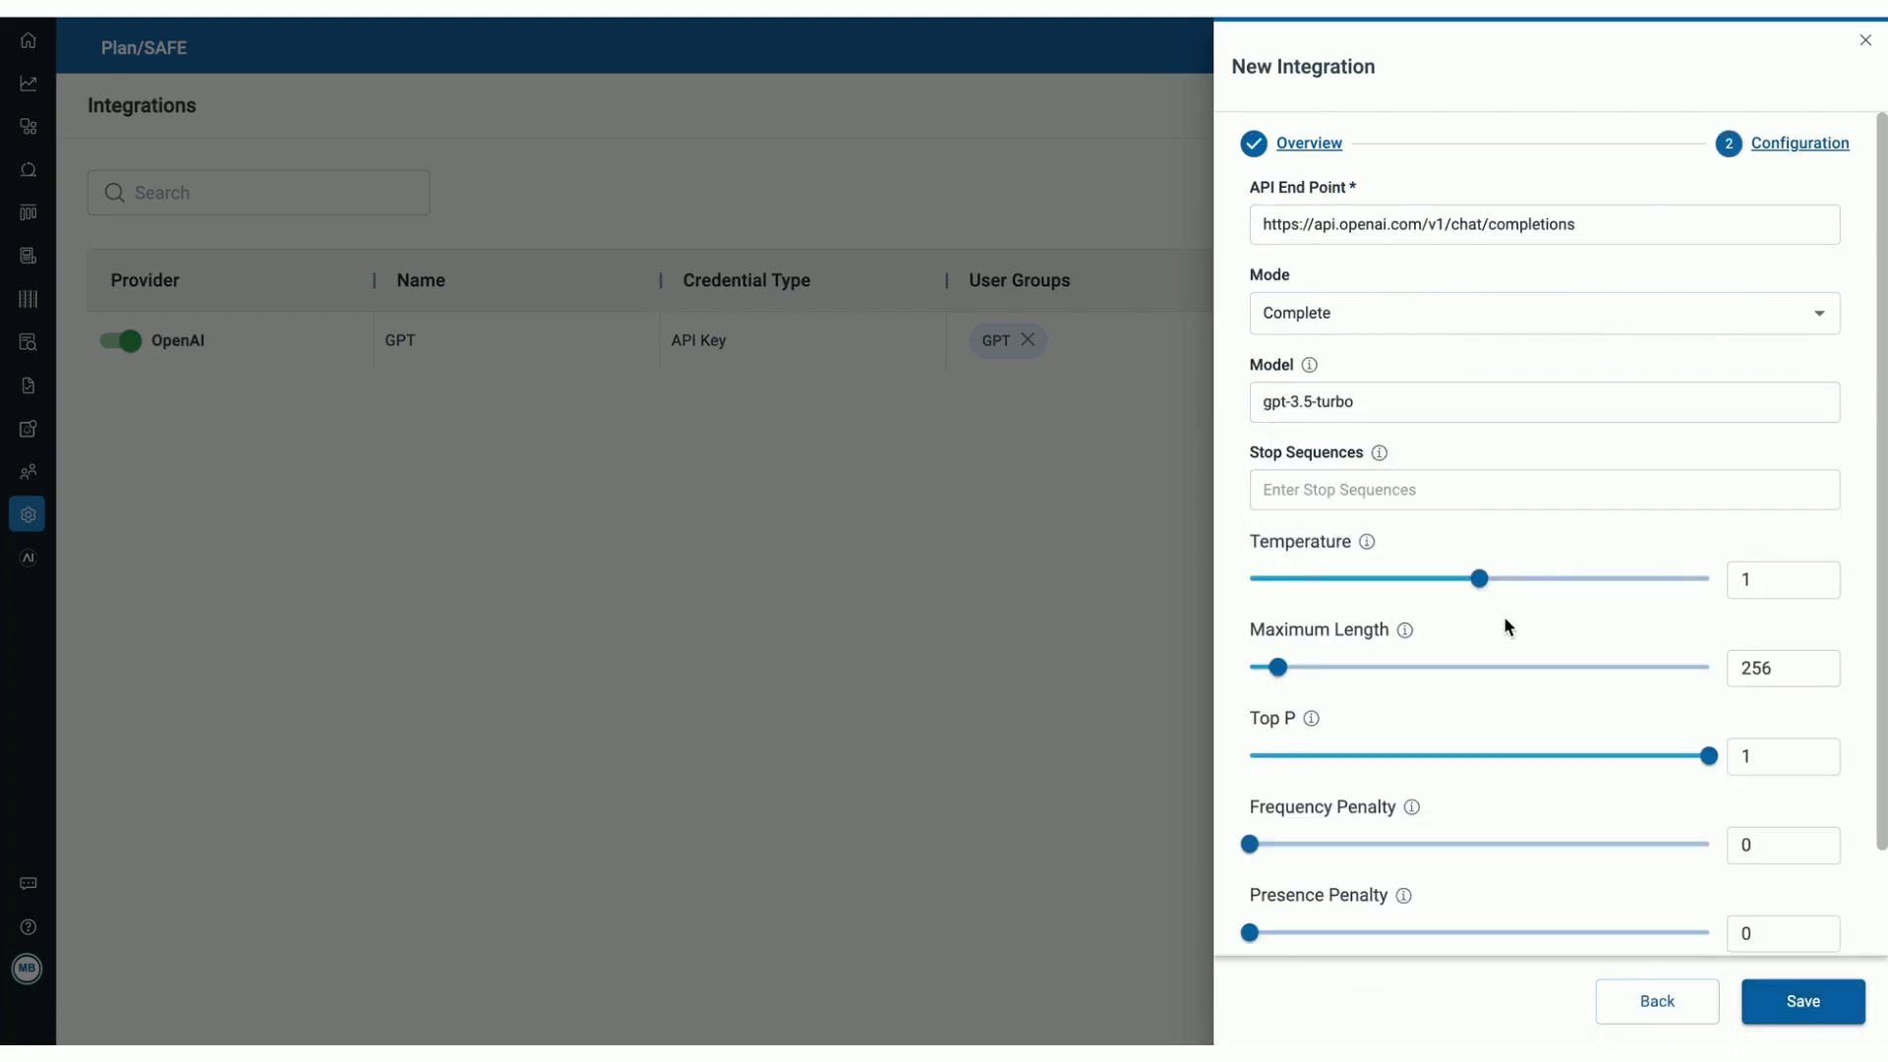
scroll(1502, 616, "down", 2)
left_click(1826, 1019)
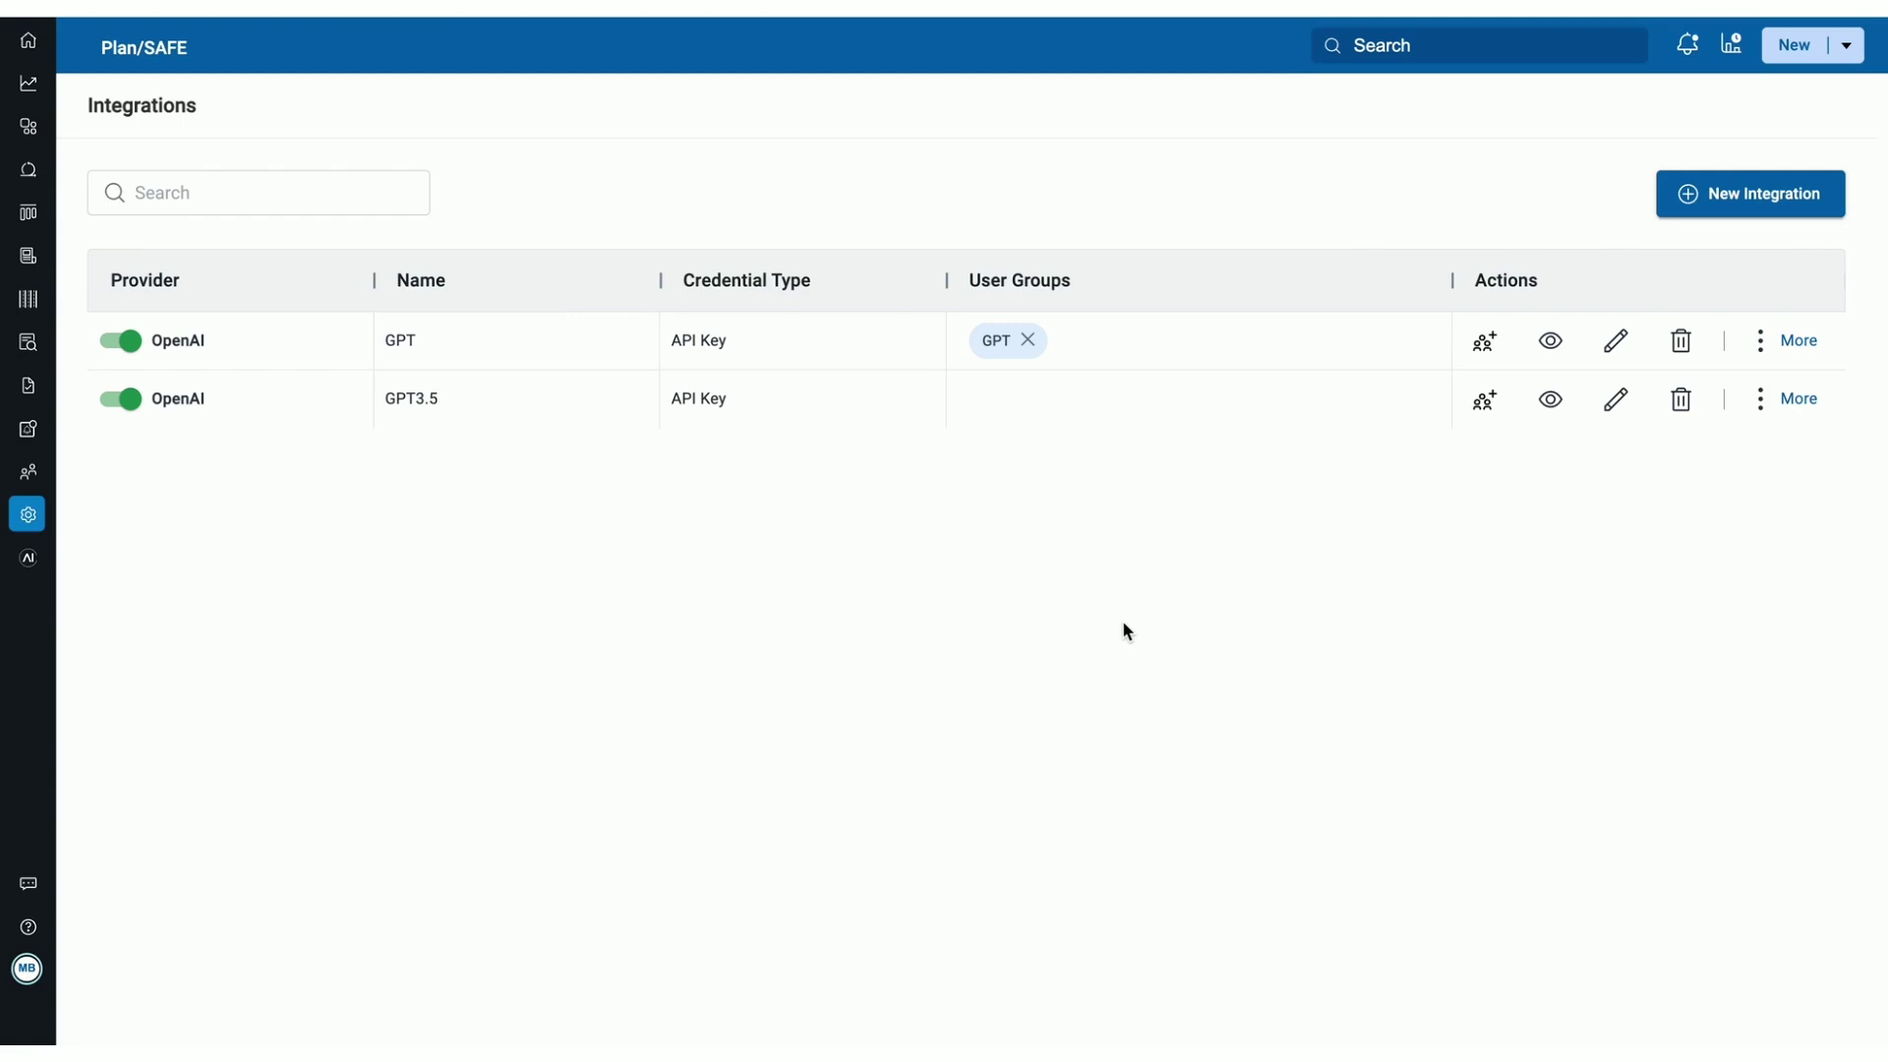
- Add the IntegrationUsers group to the GPT3.5 integration
left_click(1483, 402)
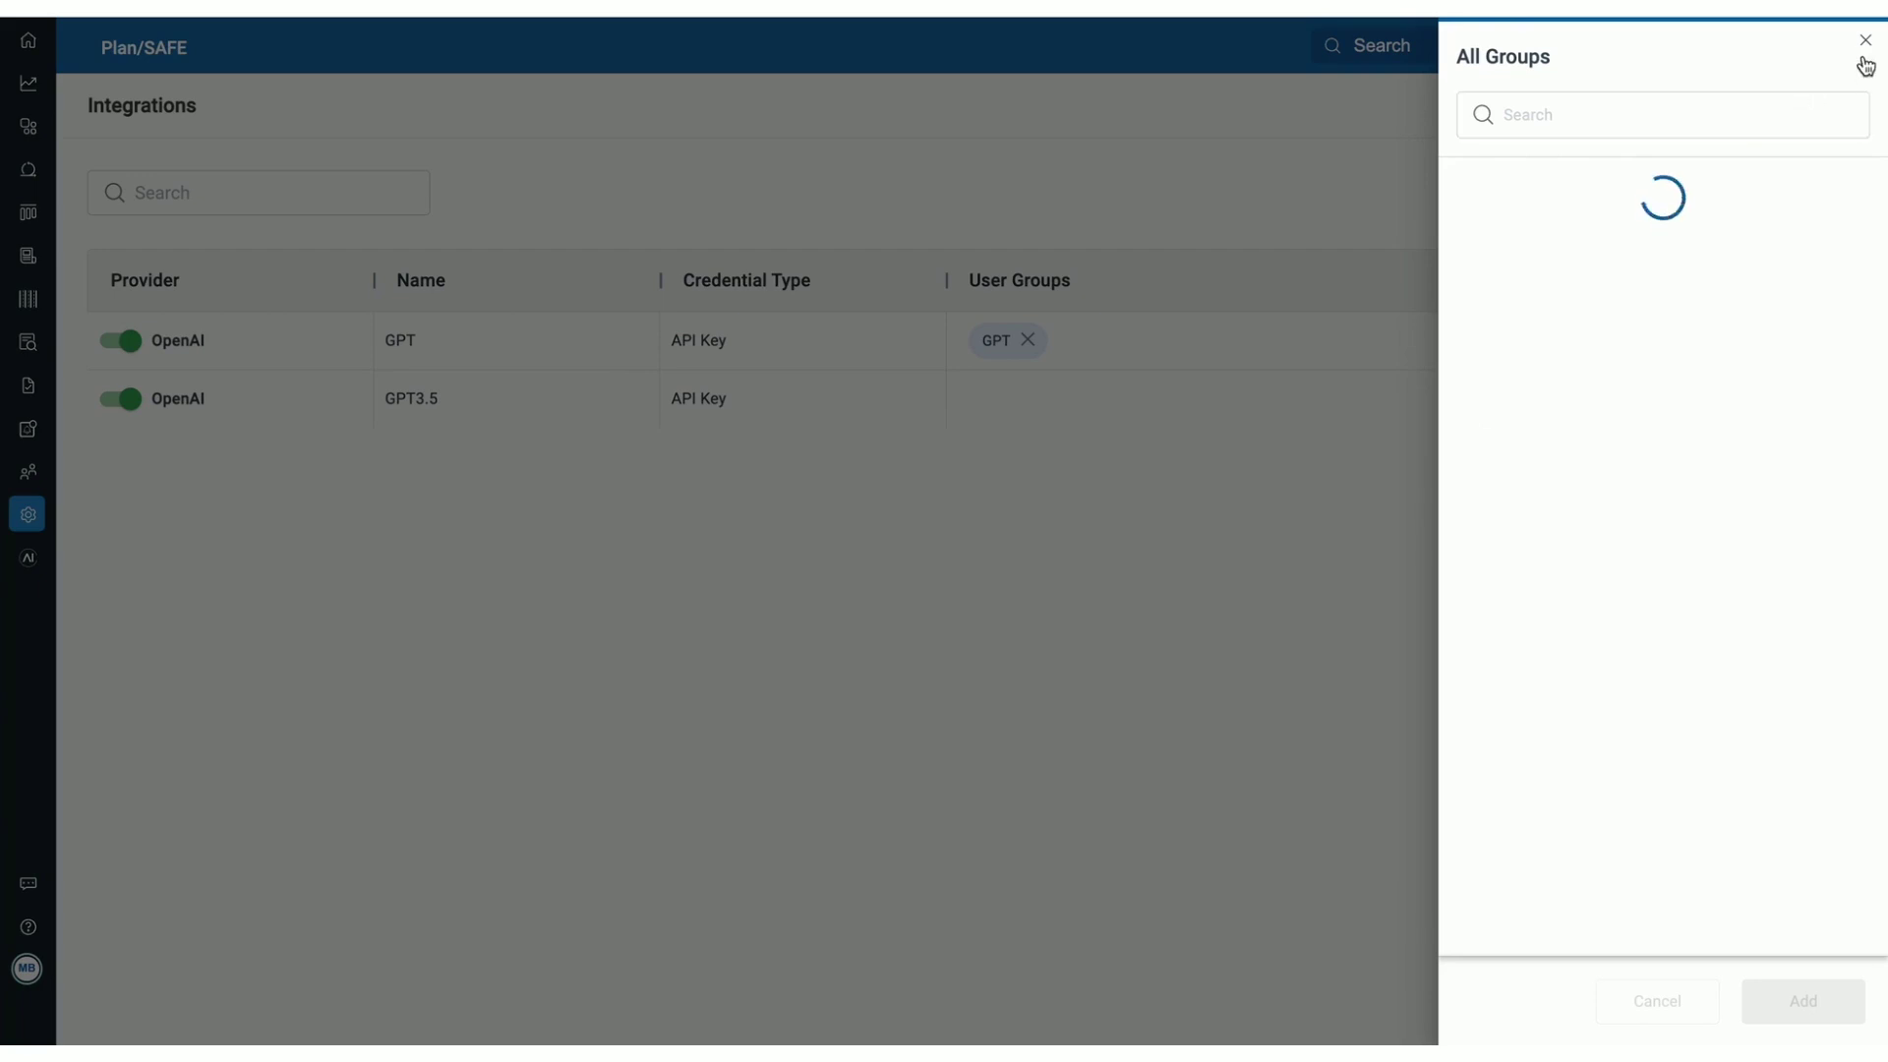
left_click(1842, 555)
left_click(1785, 1003)
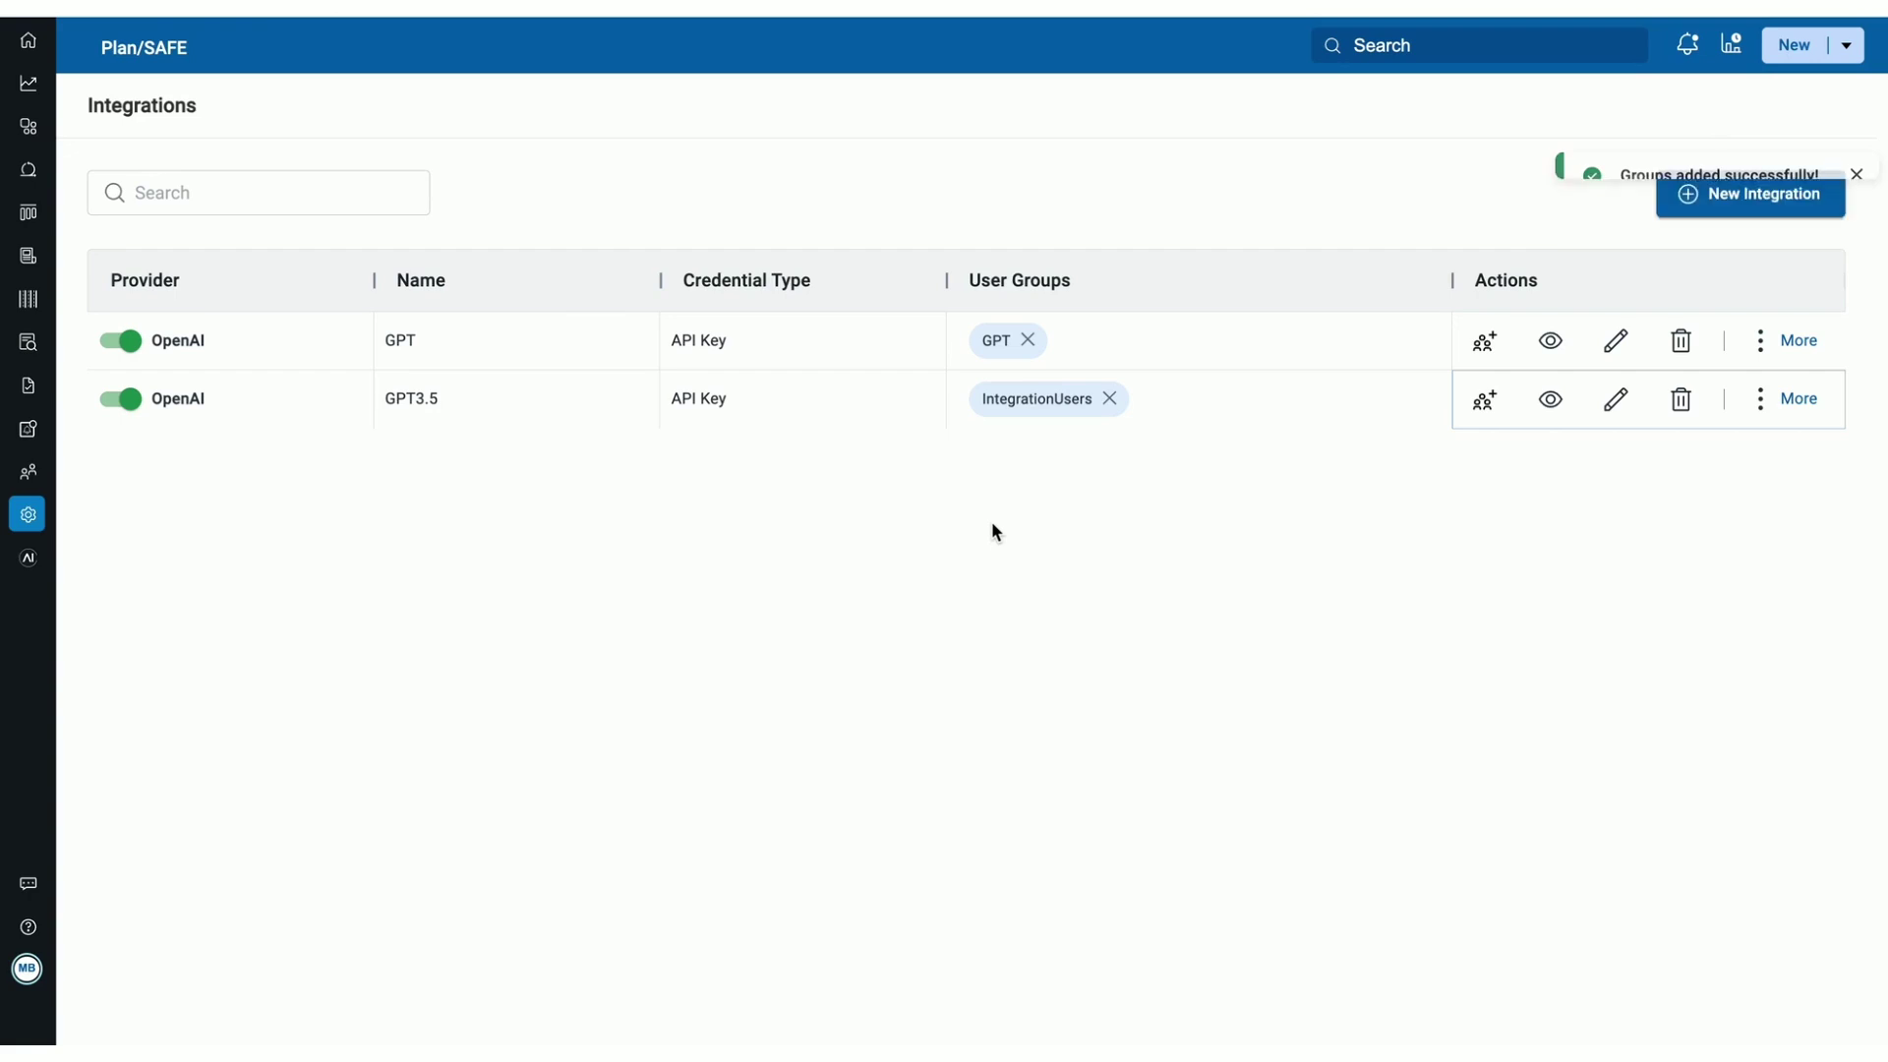
- Open the administrator's Member Access page and select GPT3.5 as the OpenAI credential
left_click(26, 968)
left_click(149, 923)
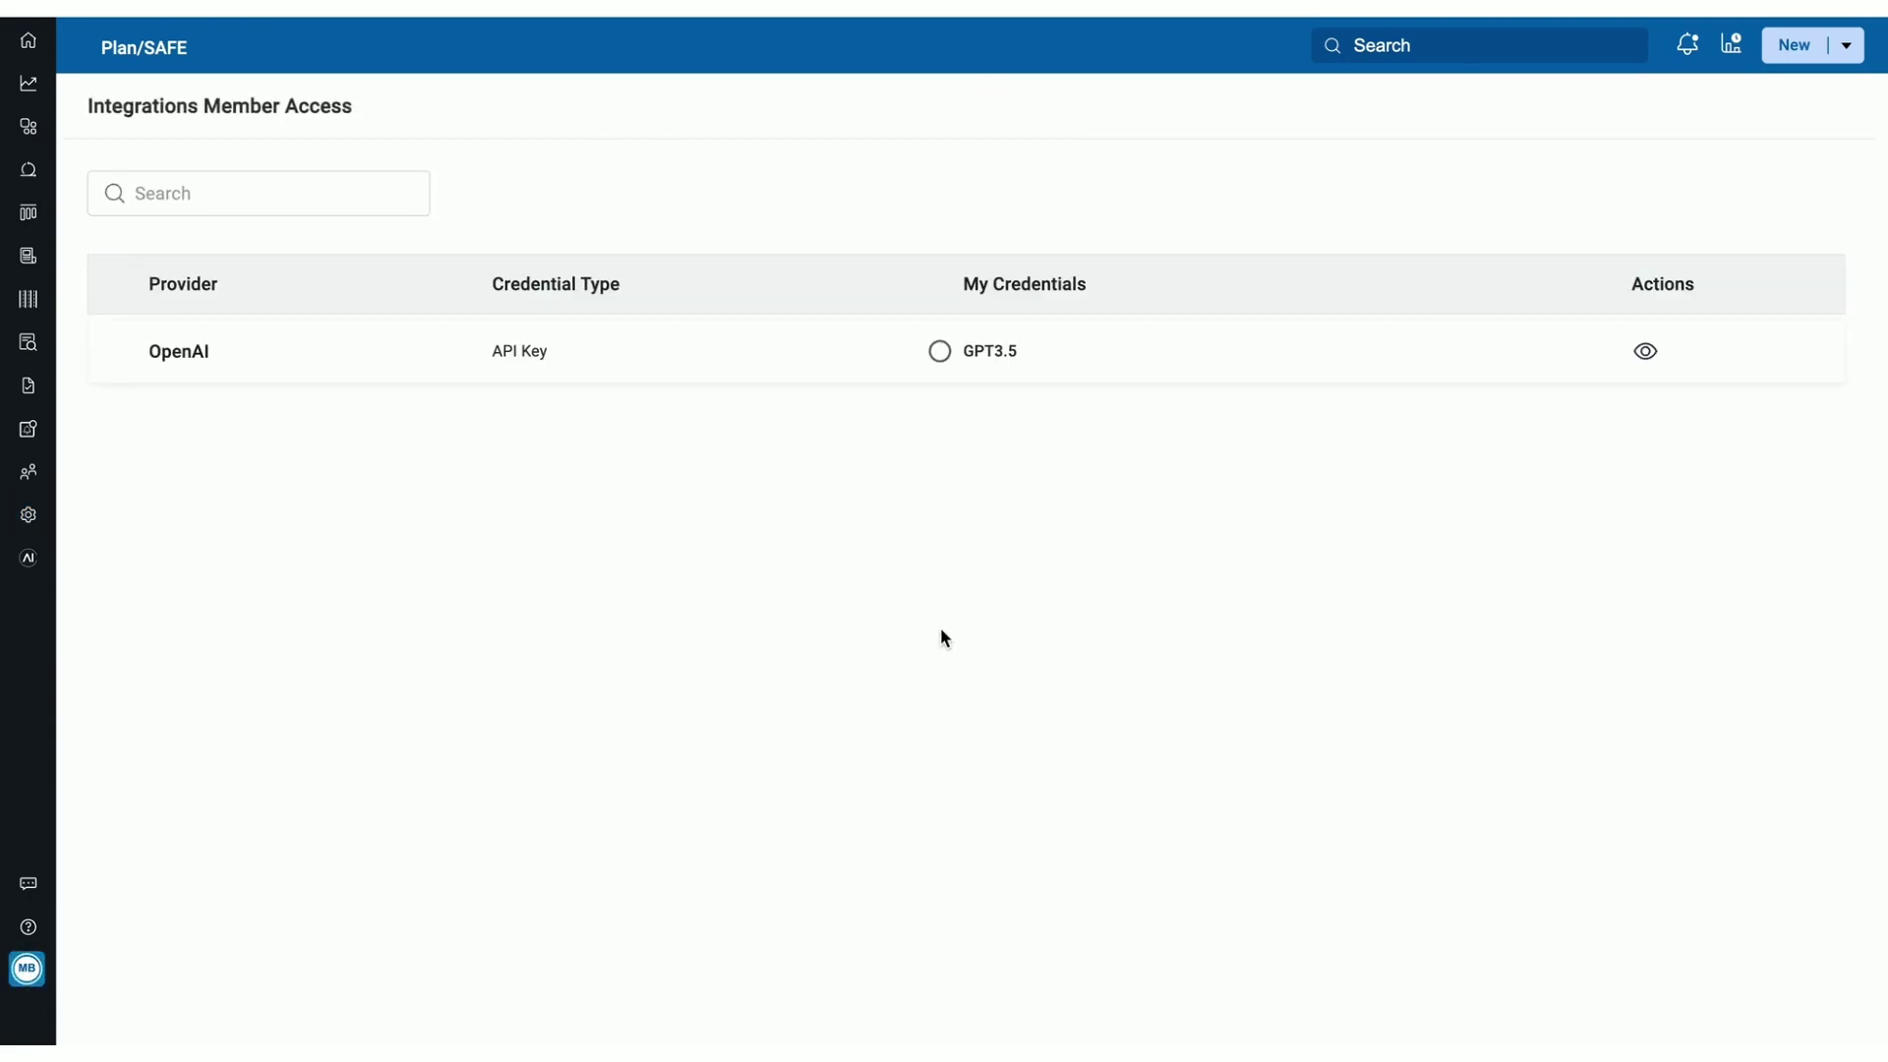
left_click(940, 352)
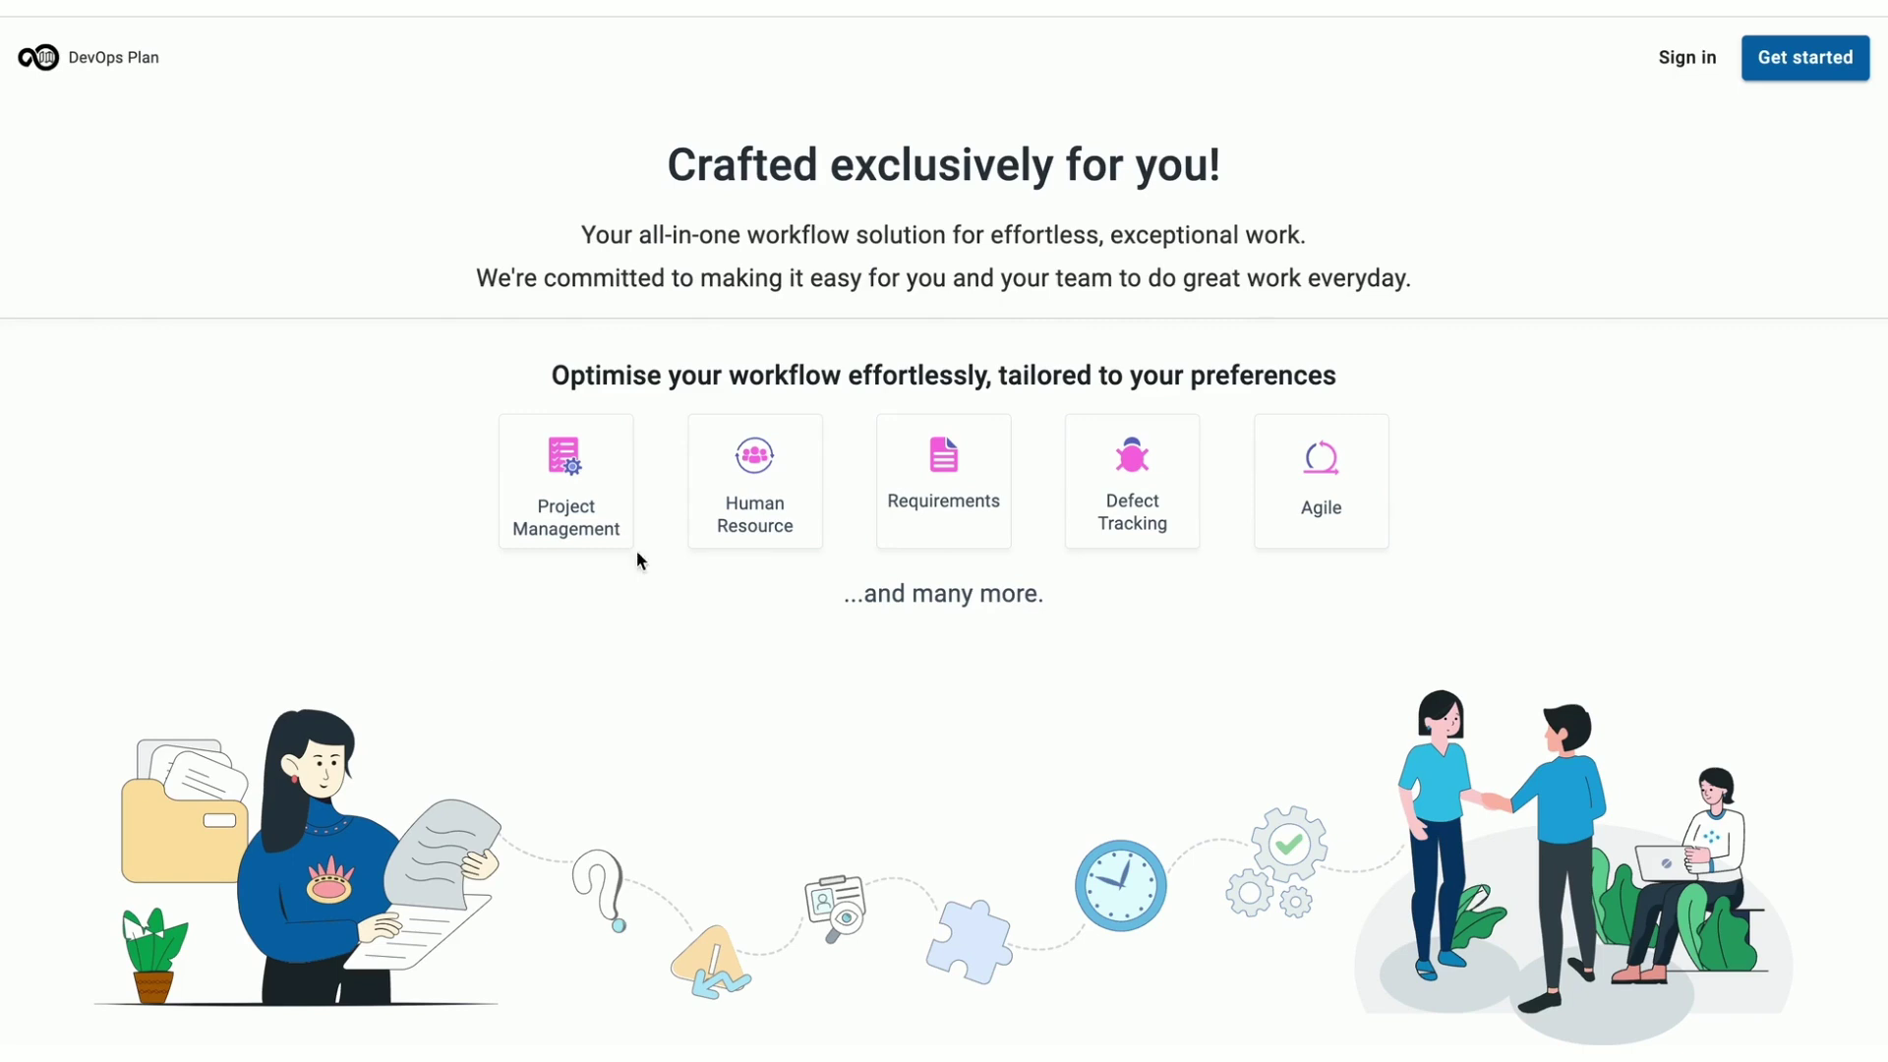
- Sign in with the team member's e-mail and account password and open the SAFE application
left_click(1698, 65)
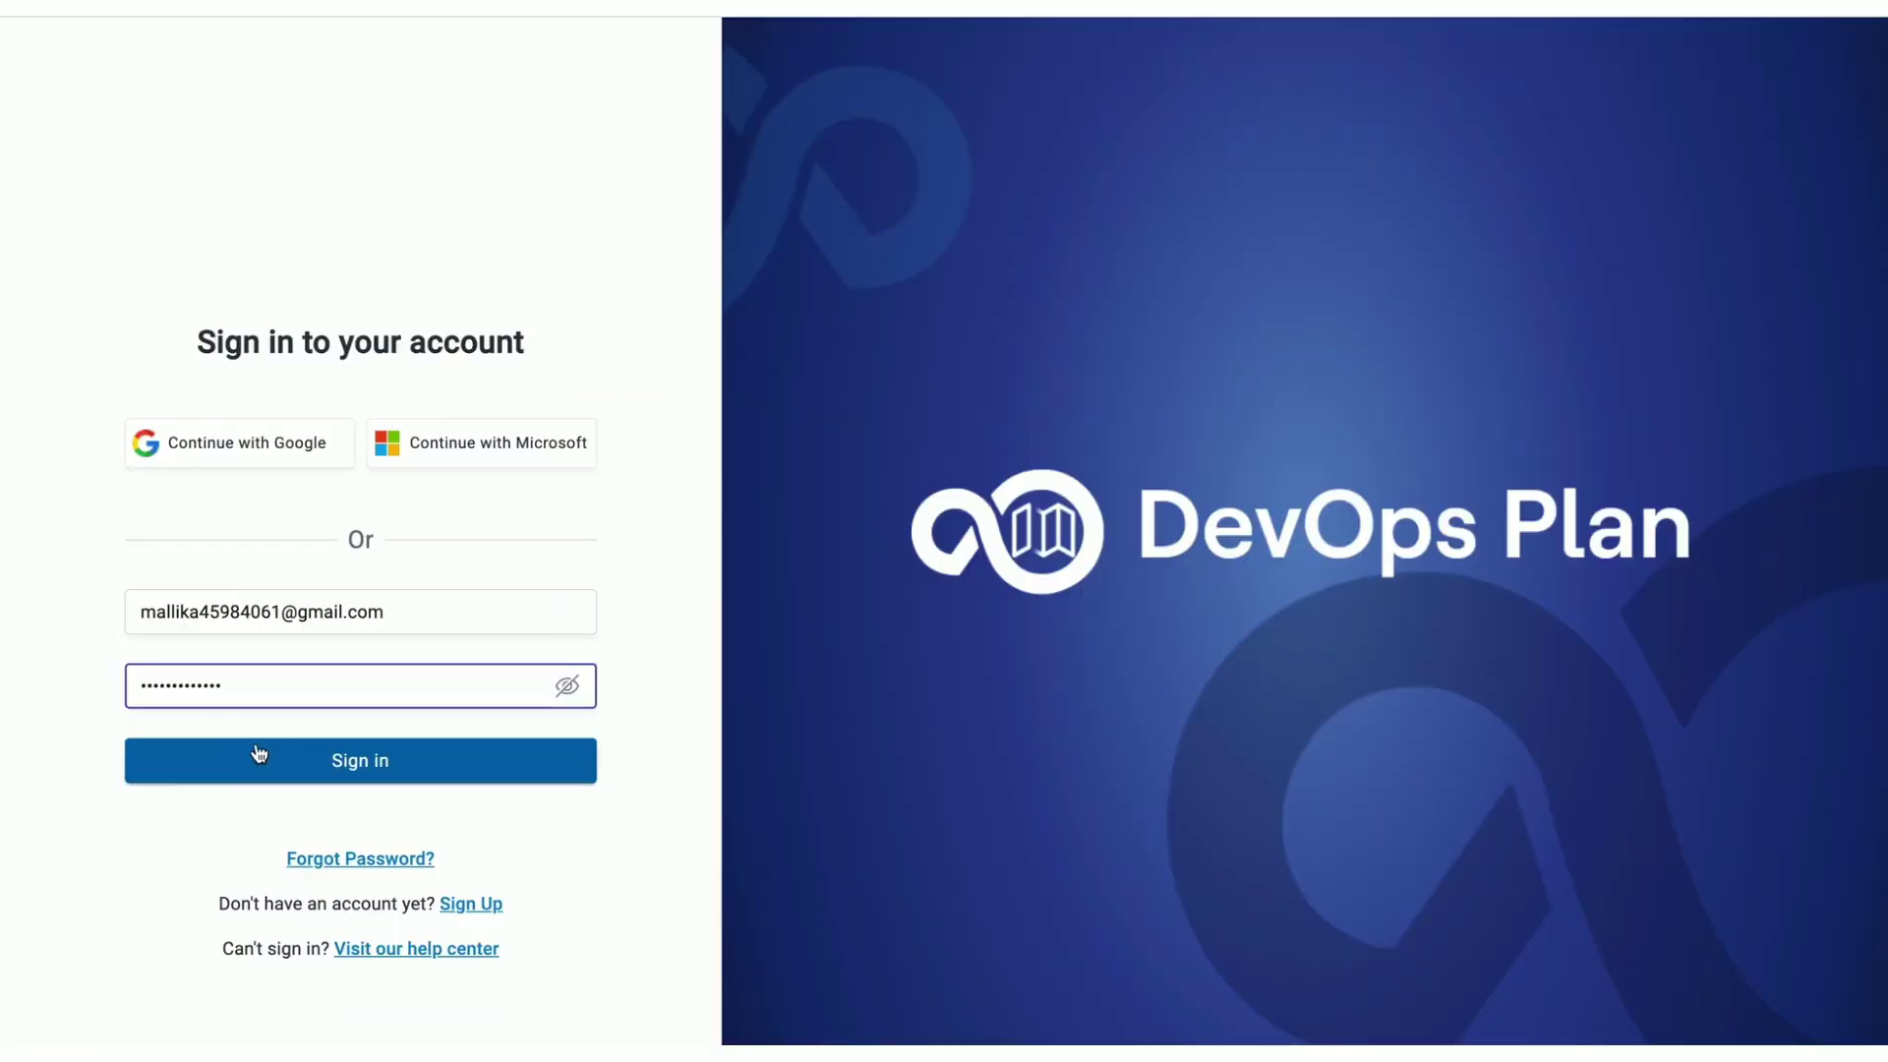
left_click(259, 753)
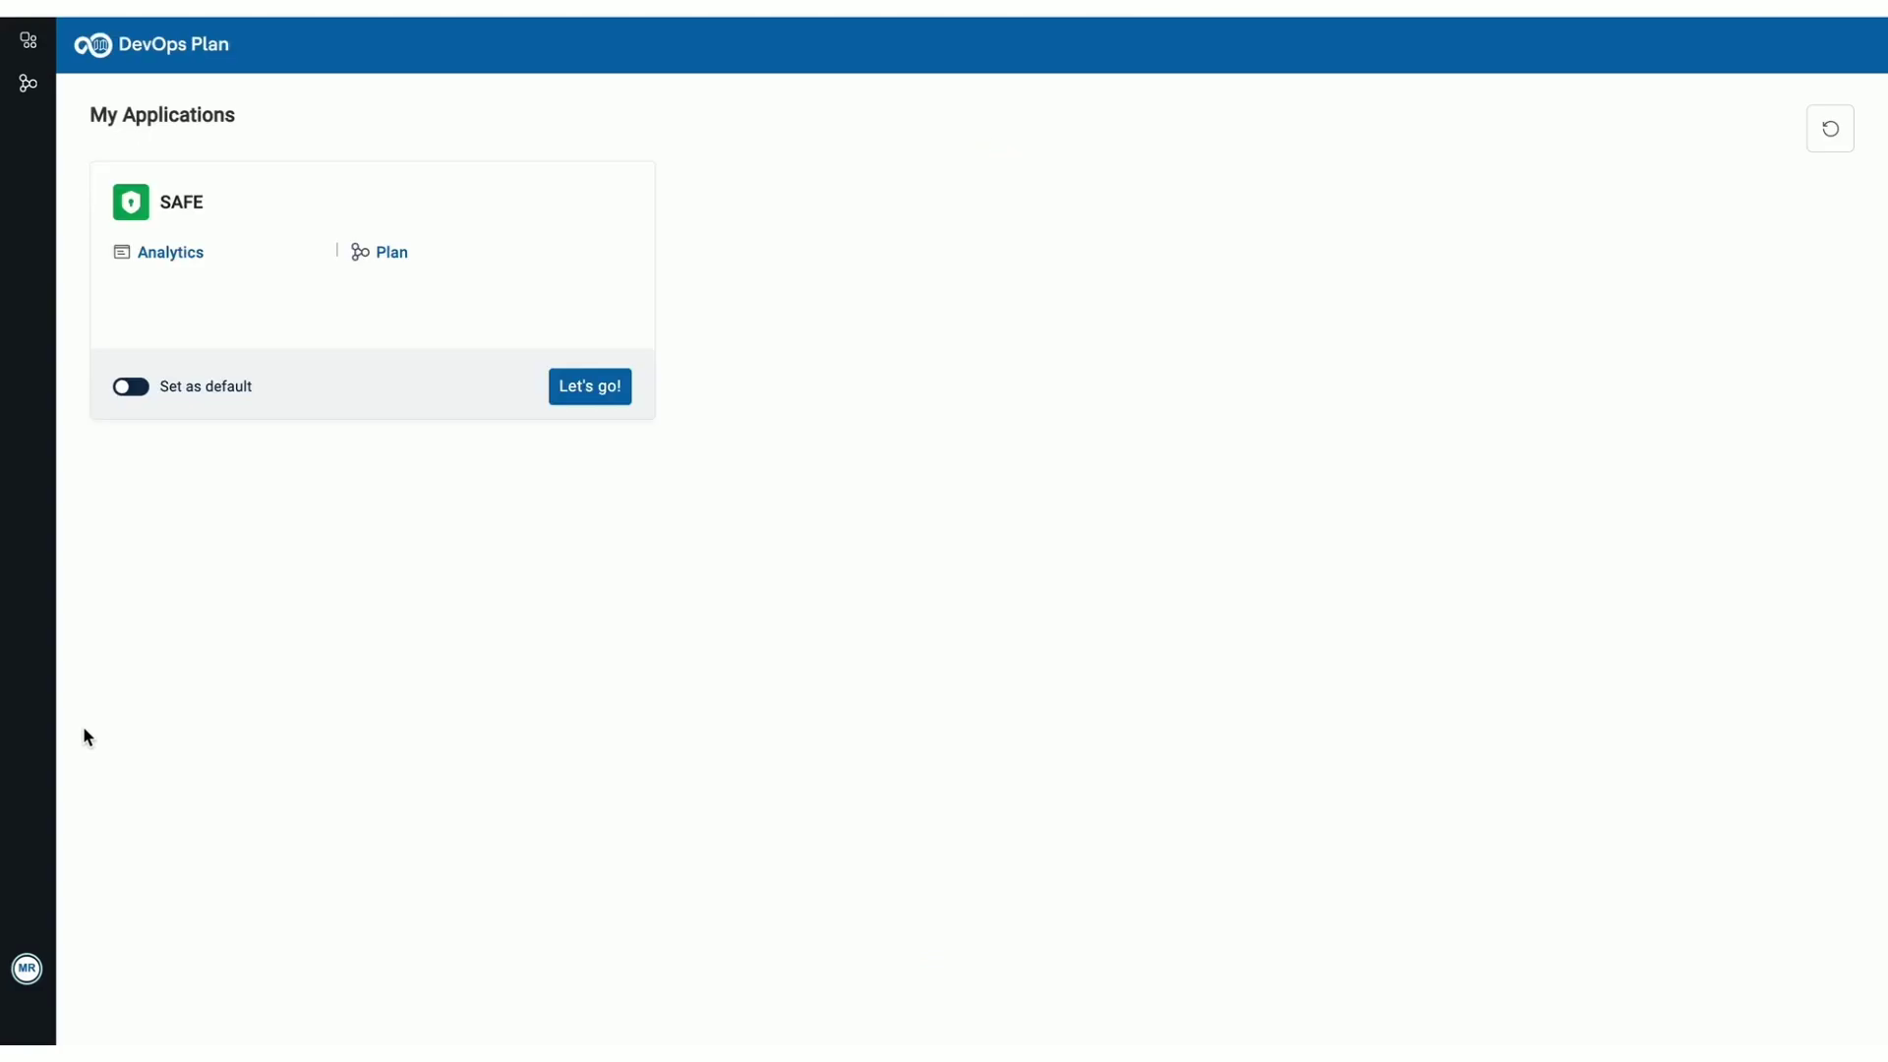
left_click(602, 405)
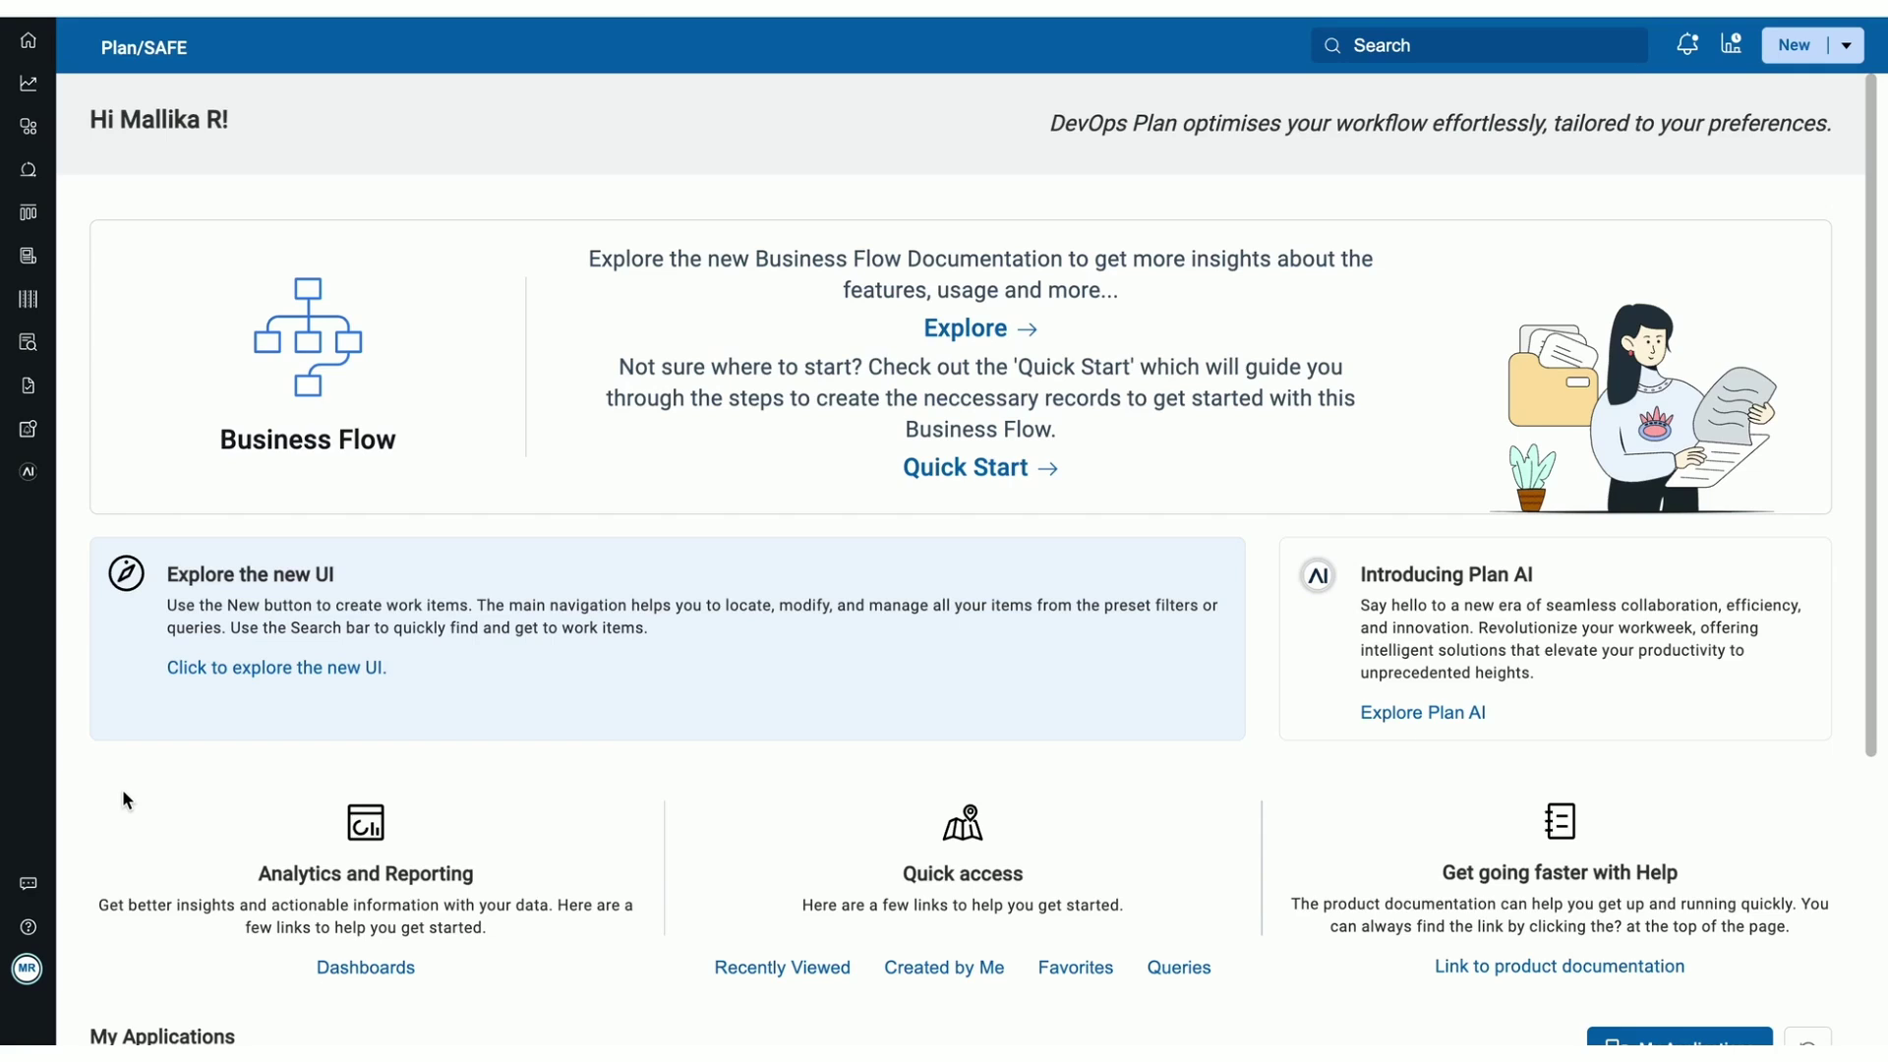
- Select the GPT3.5 OpenAI credential in the signed-in team member's Integrations Member Access
left_click(27, 971)
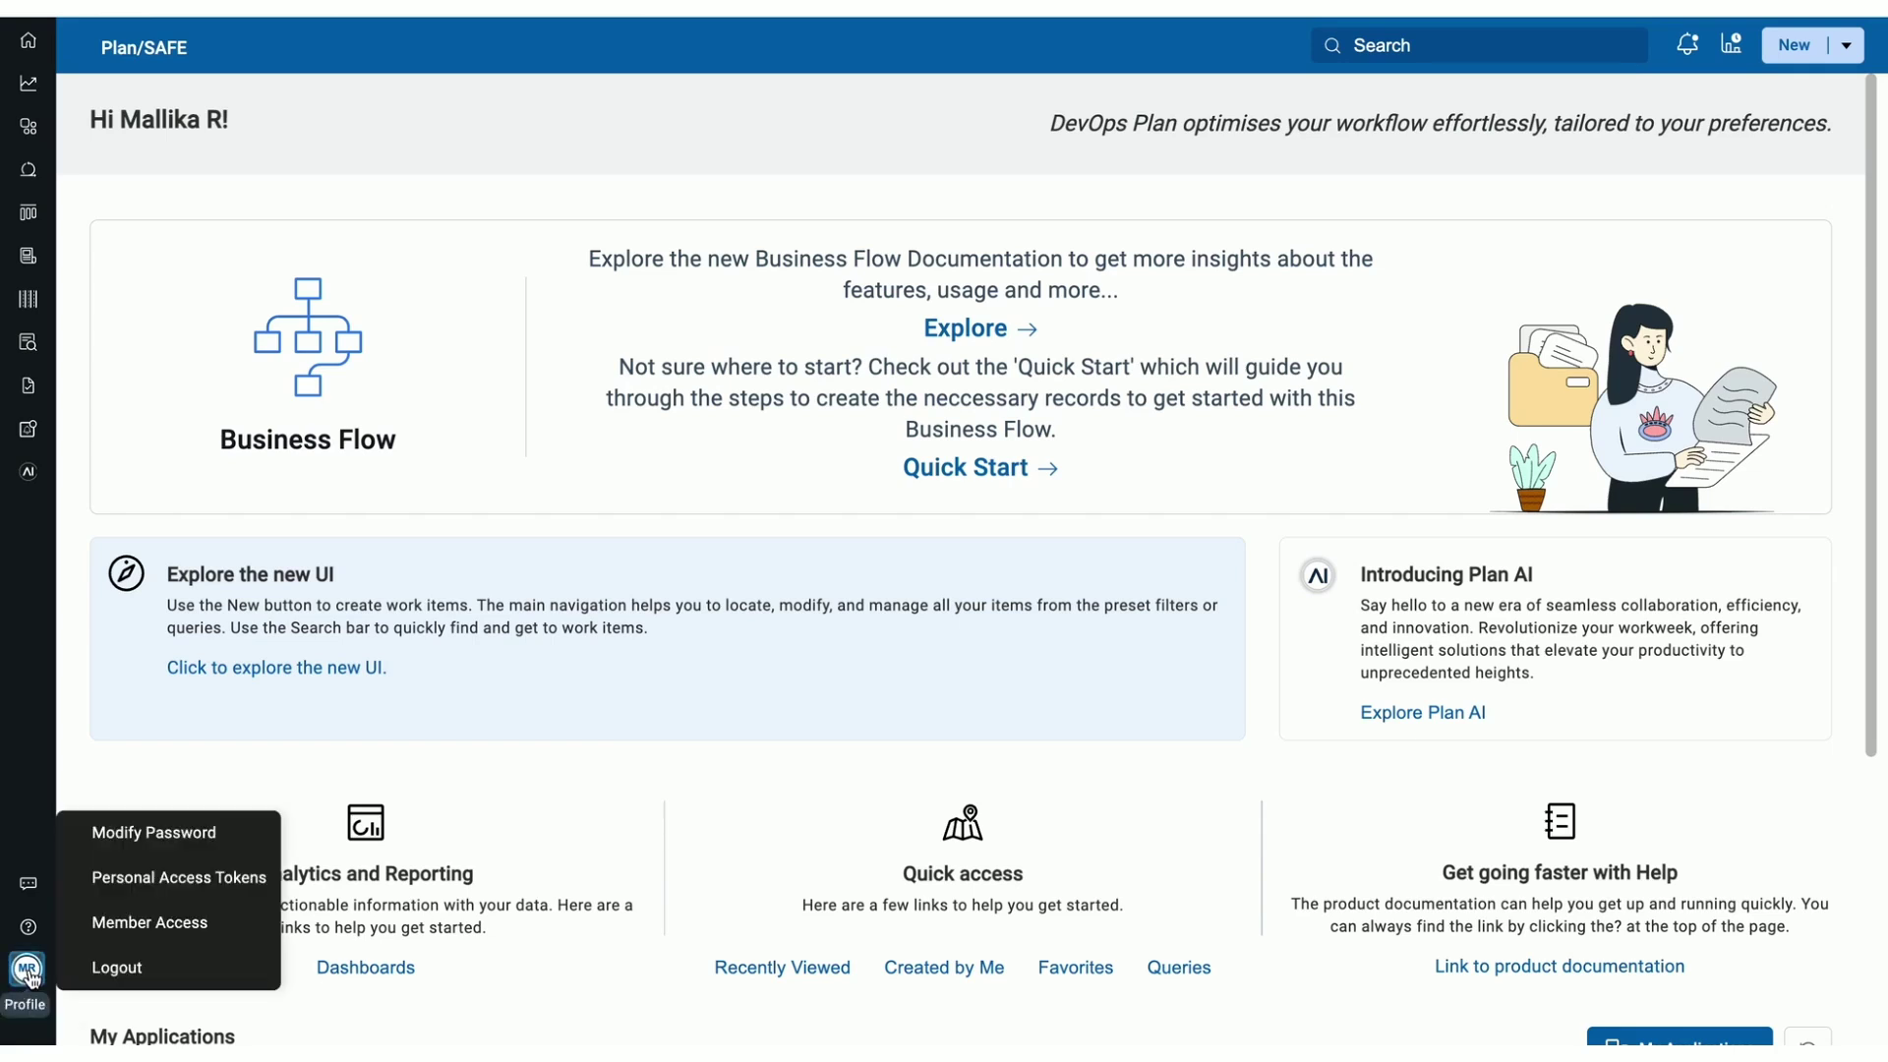
left_click(149, 937)
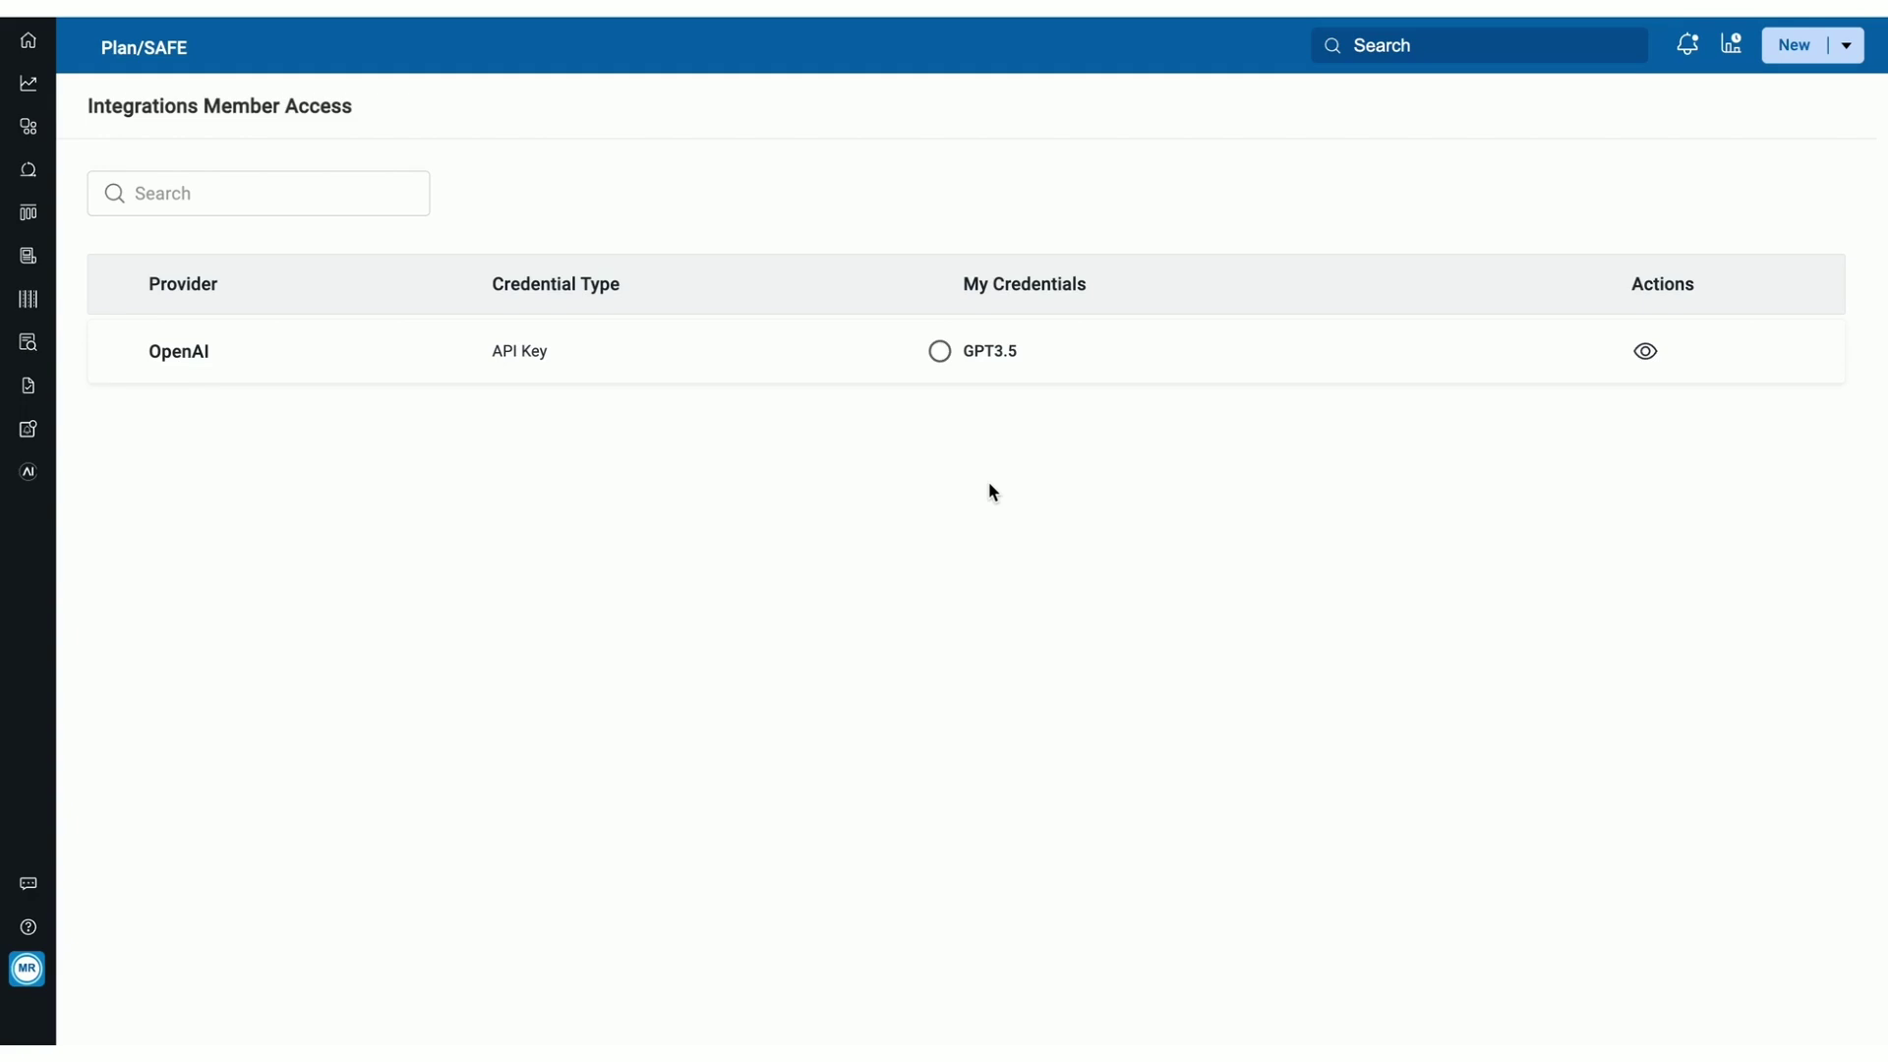
left_click(940, 351)
- Accept the Terms of Service of DevOps Plan AI and enter "How to create a mobile application" as the input text
left_click(27, 472)
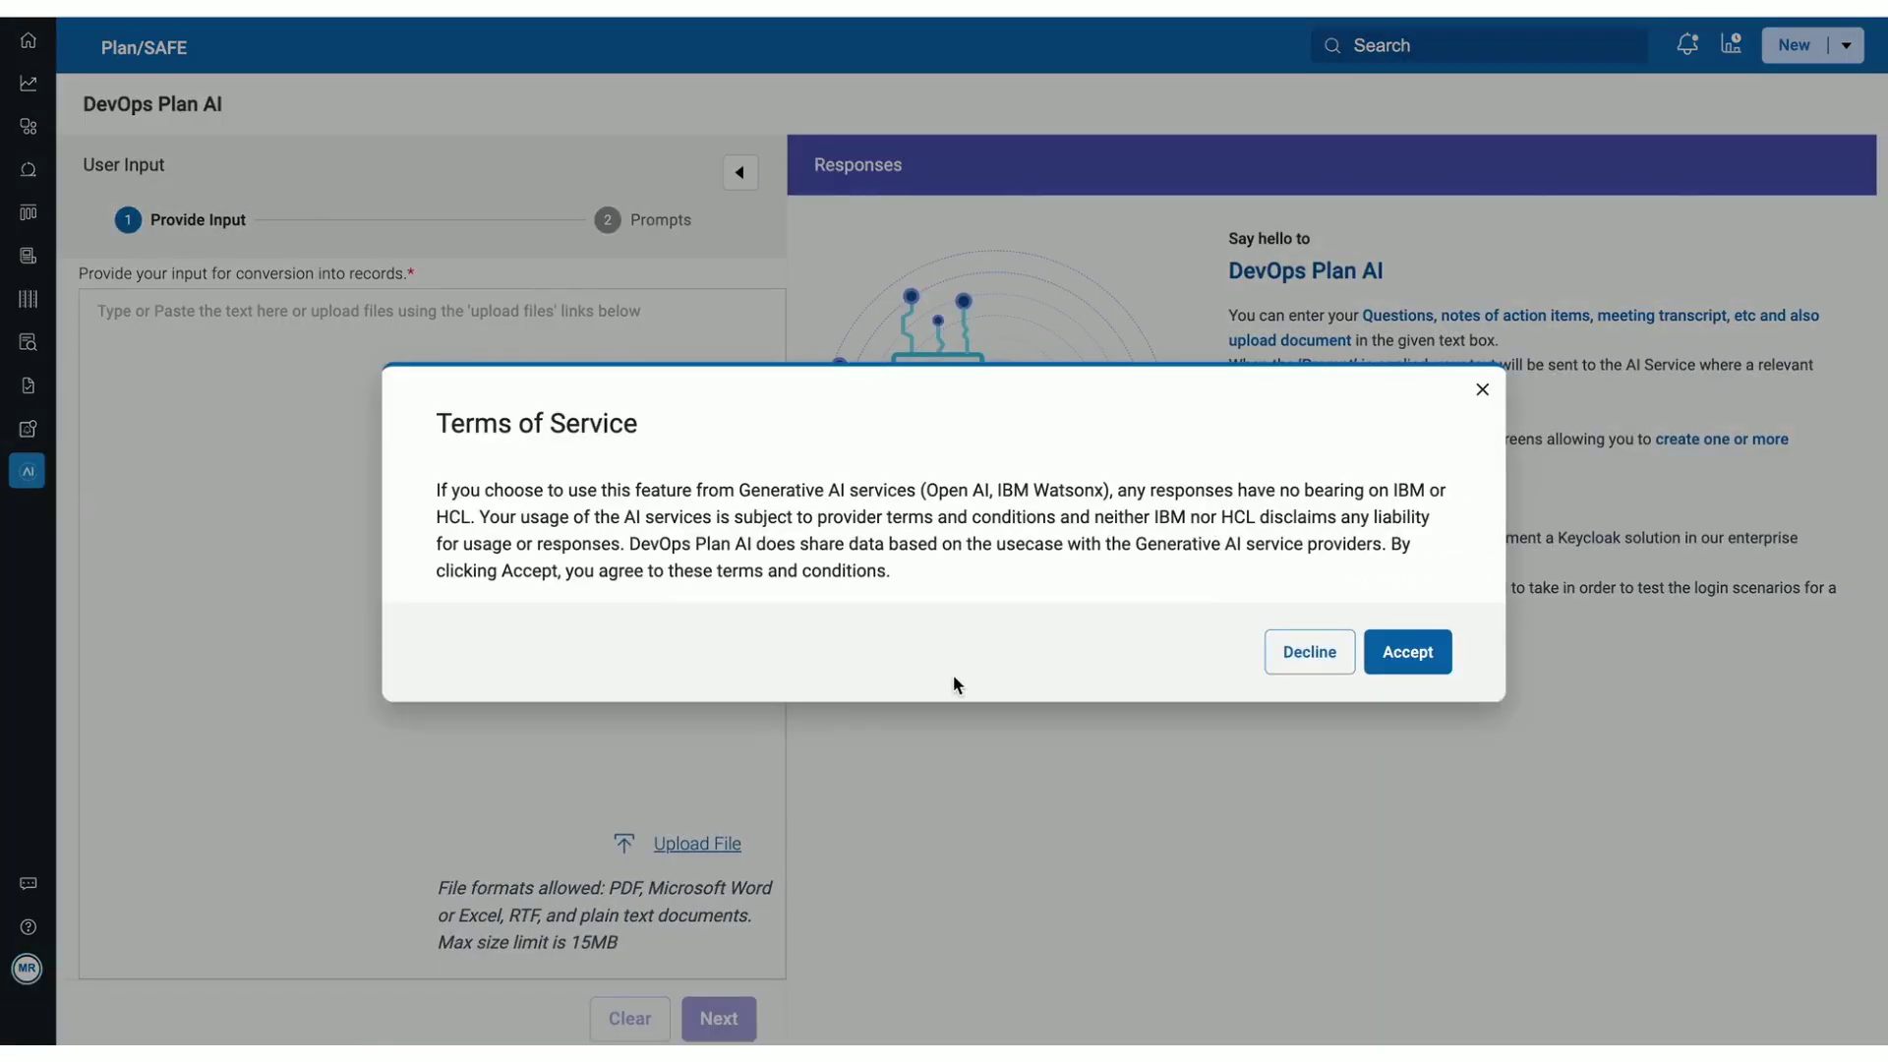
left_click(1407, 656)
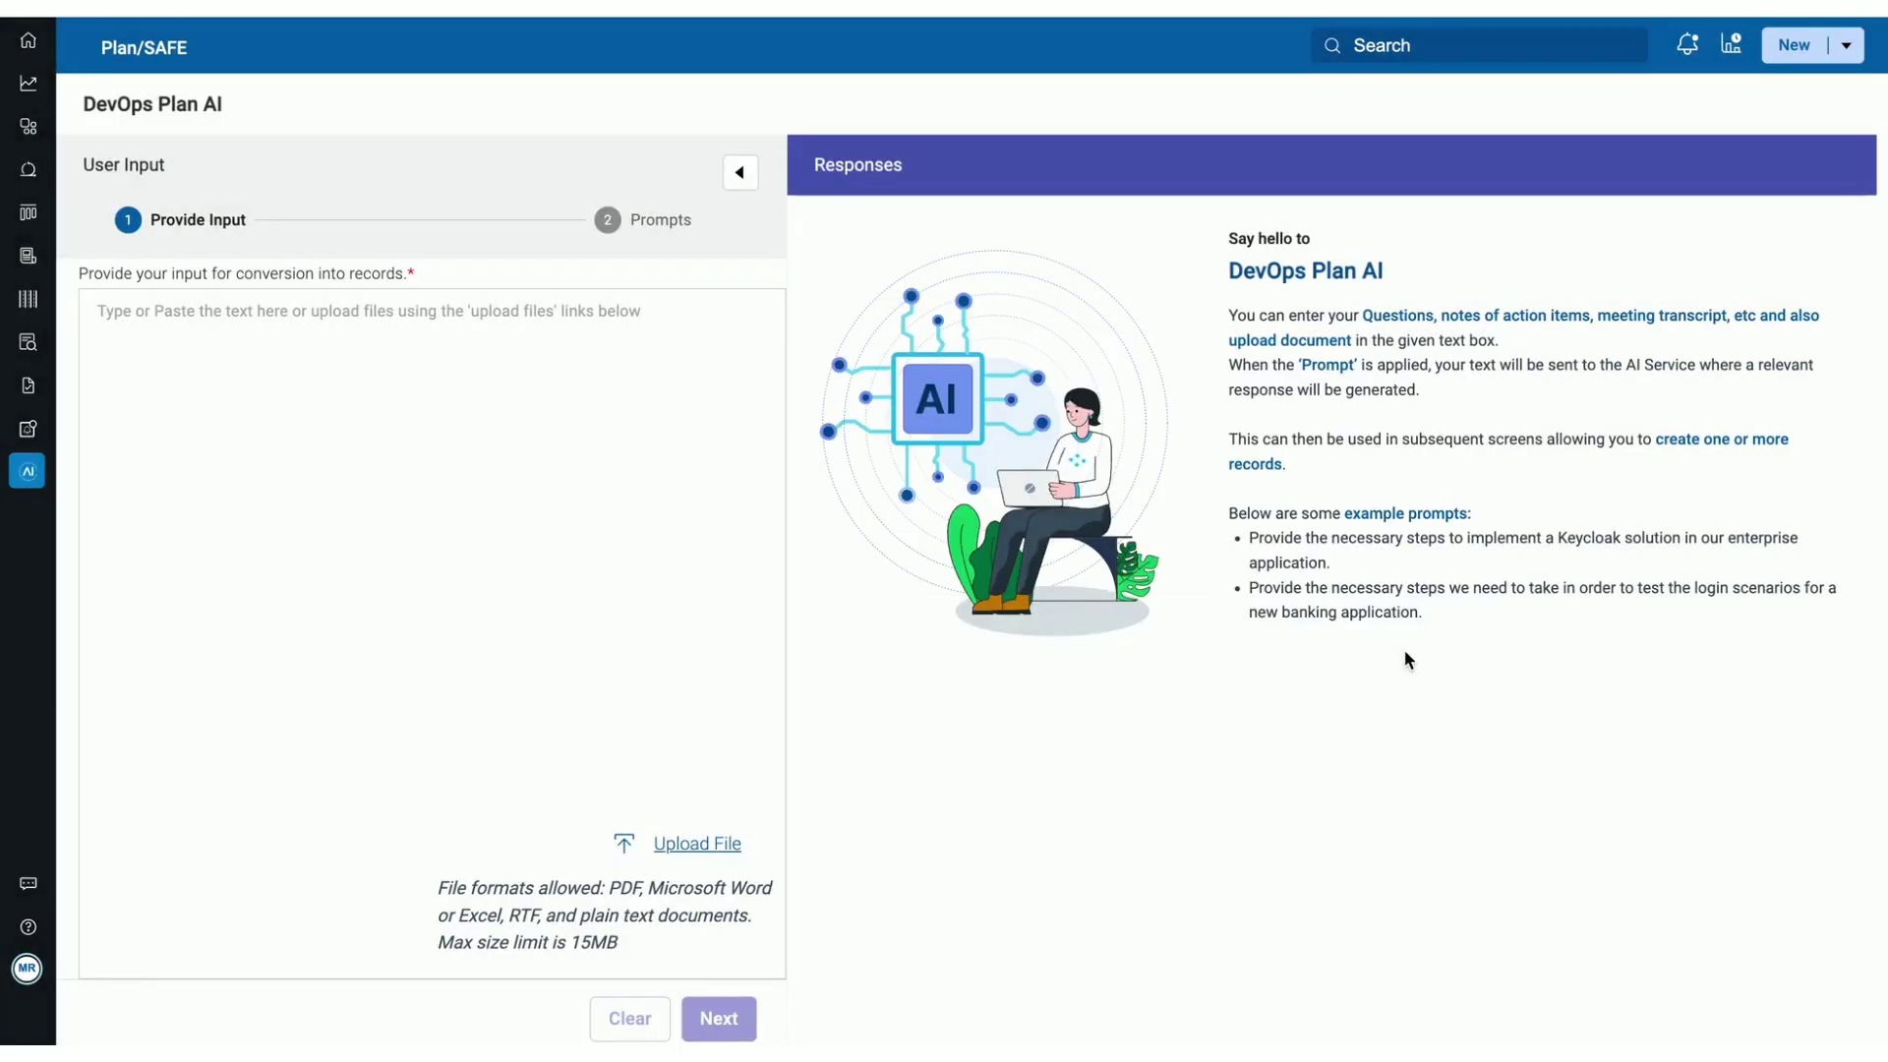
left_click(248, 314)
type("How to cre")
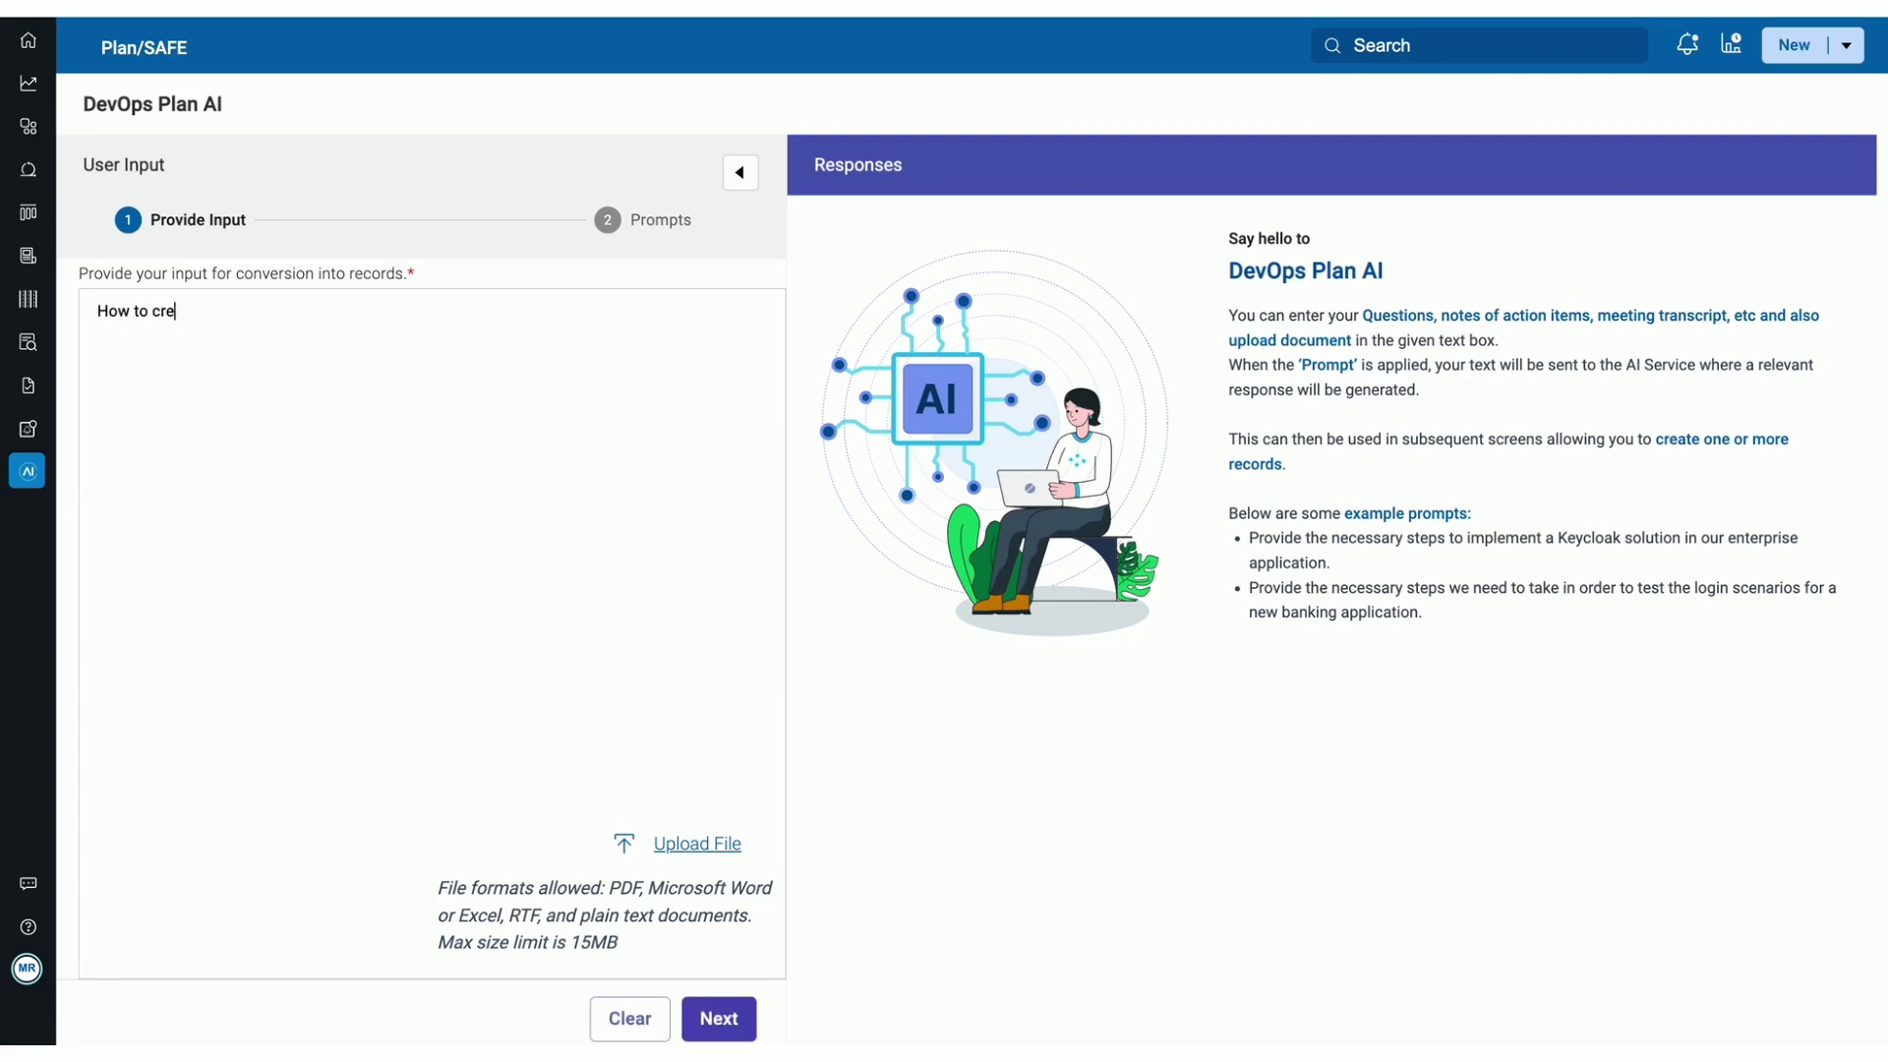
type("ate a mobile application")
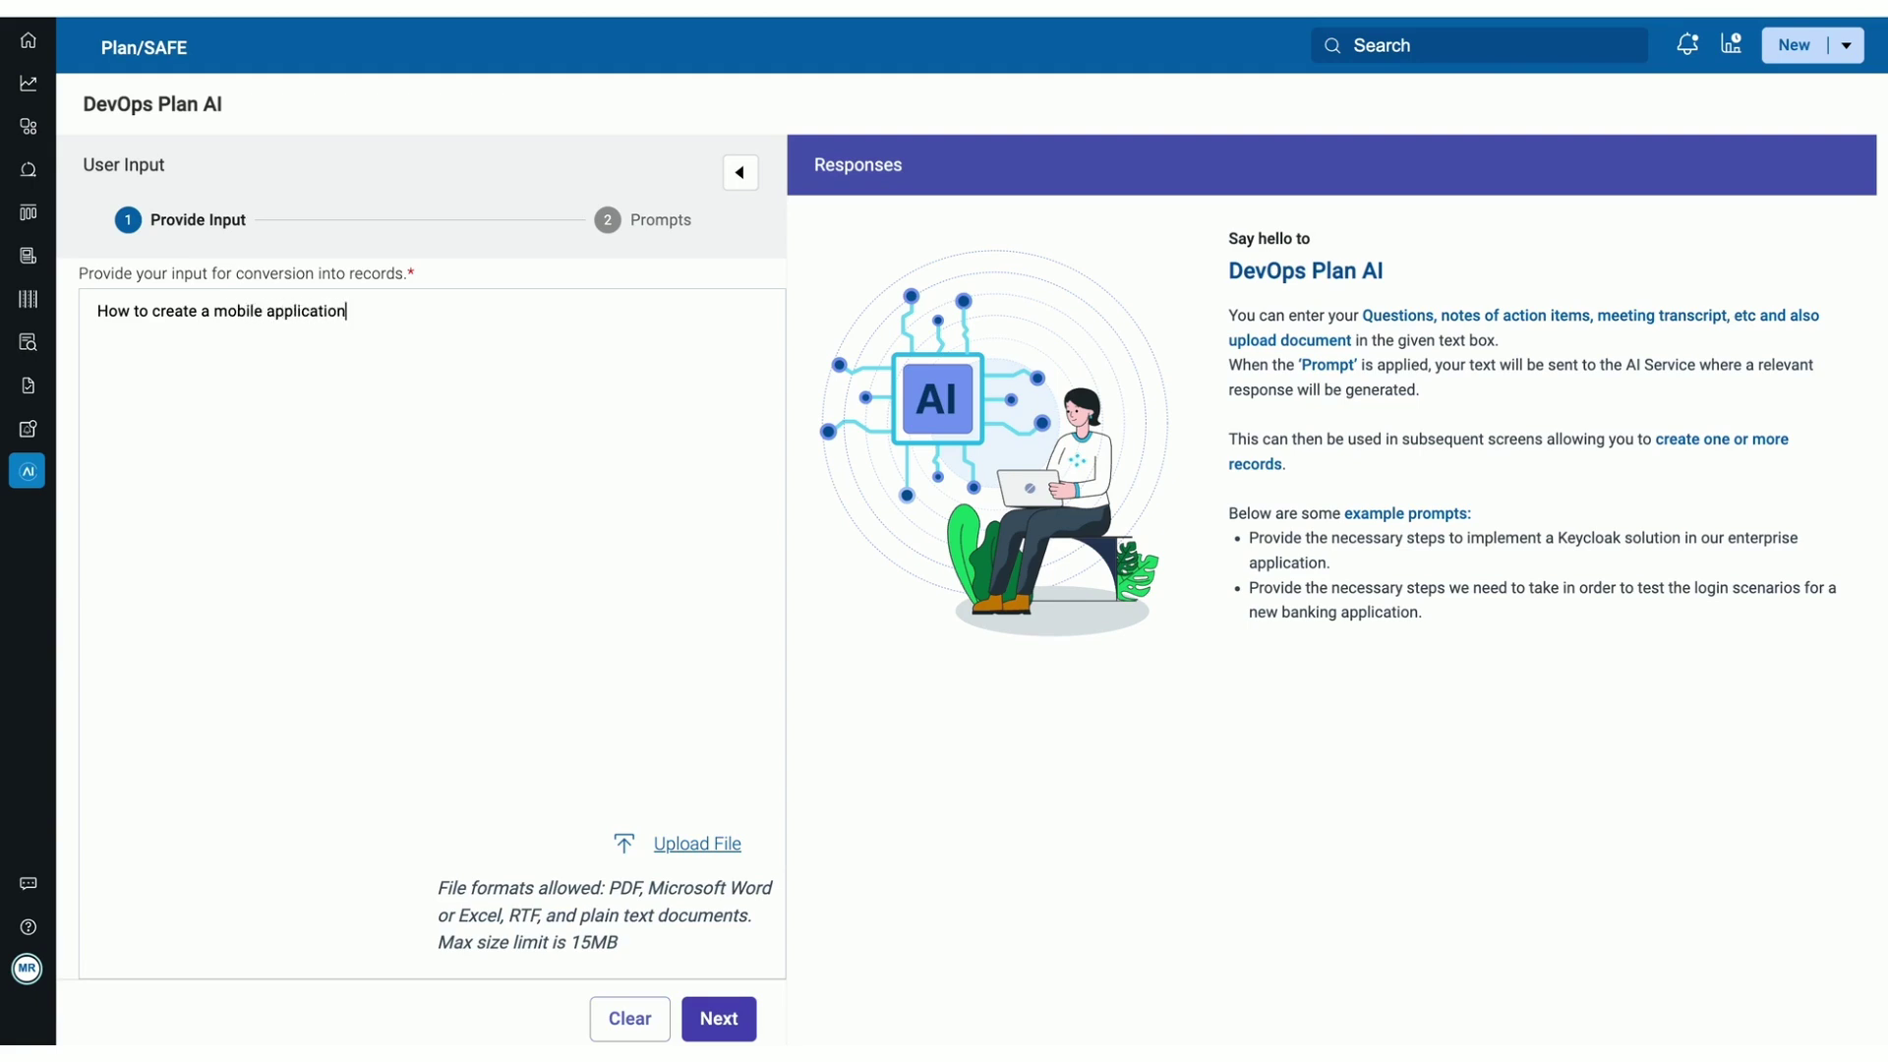
- Apply the Generate Action Items prompt to the input and read through the generated response
left_click(733, 1023)
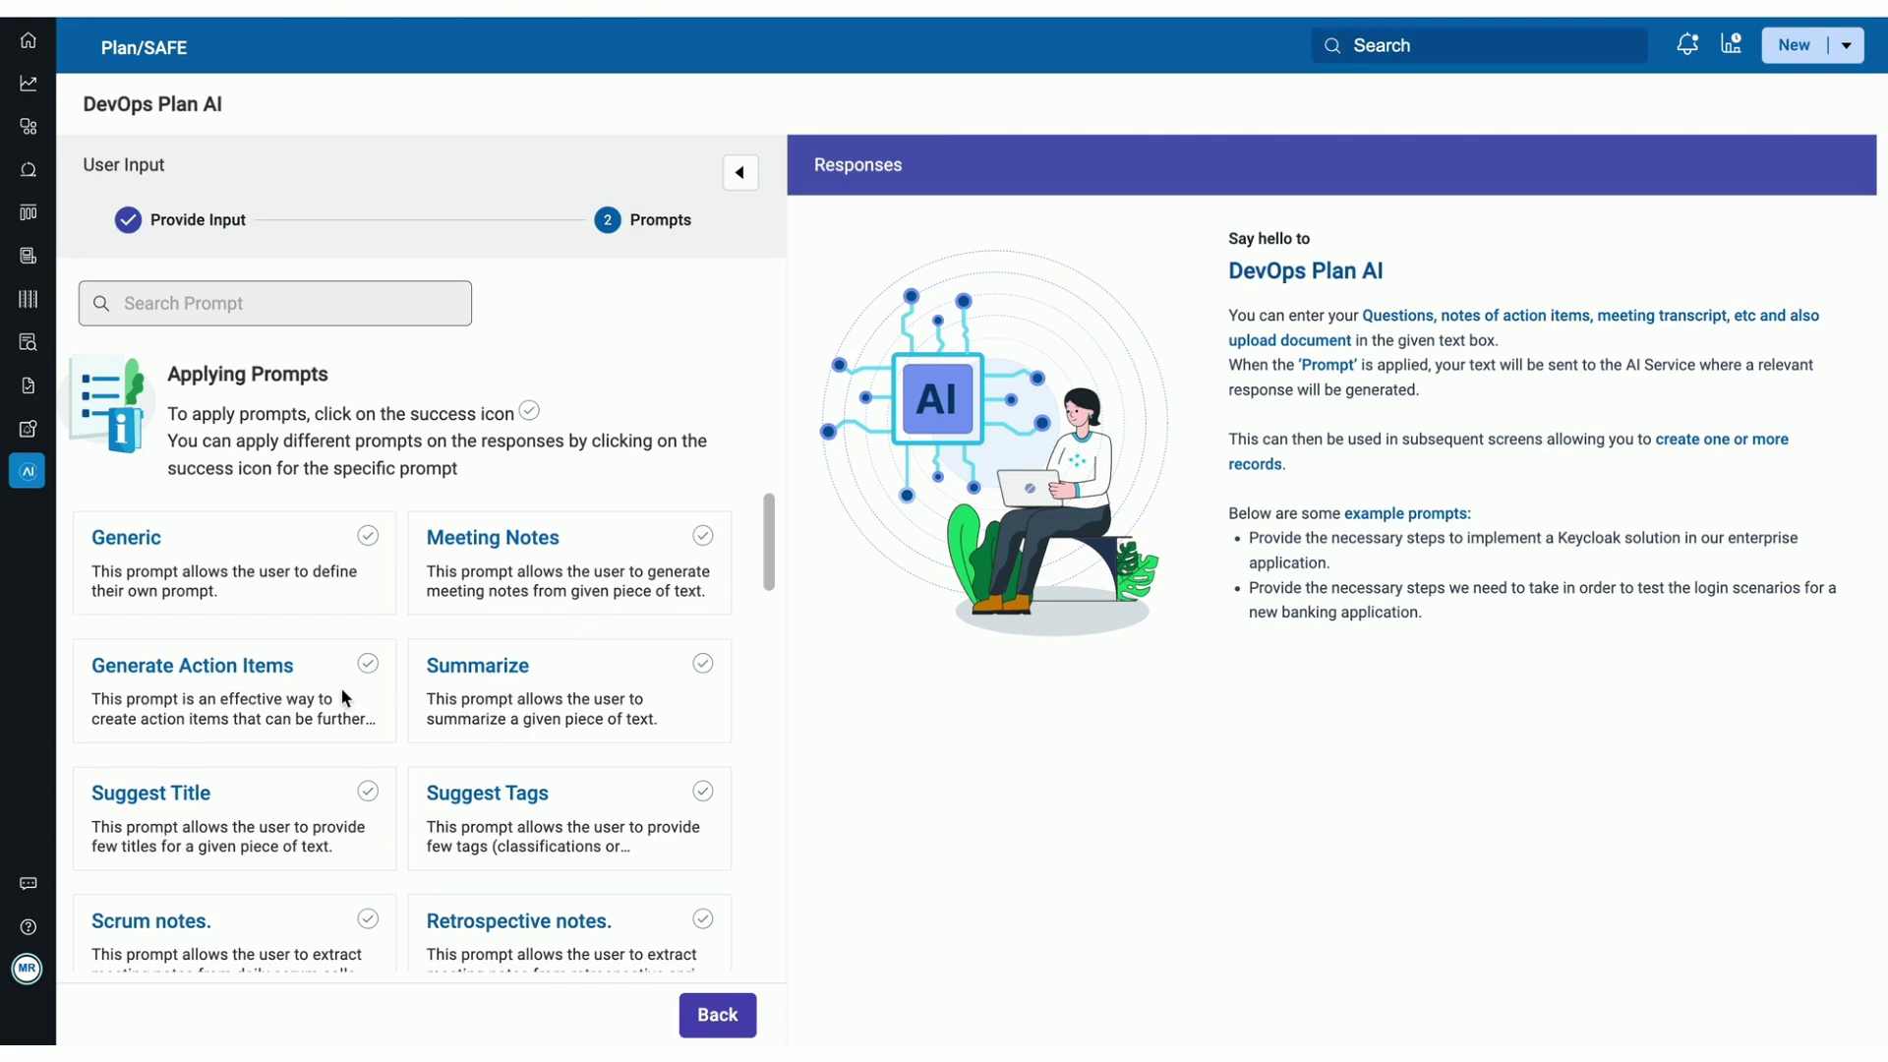
left_click(368, 669)
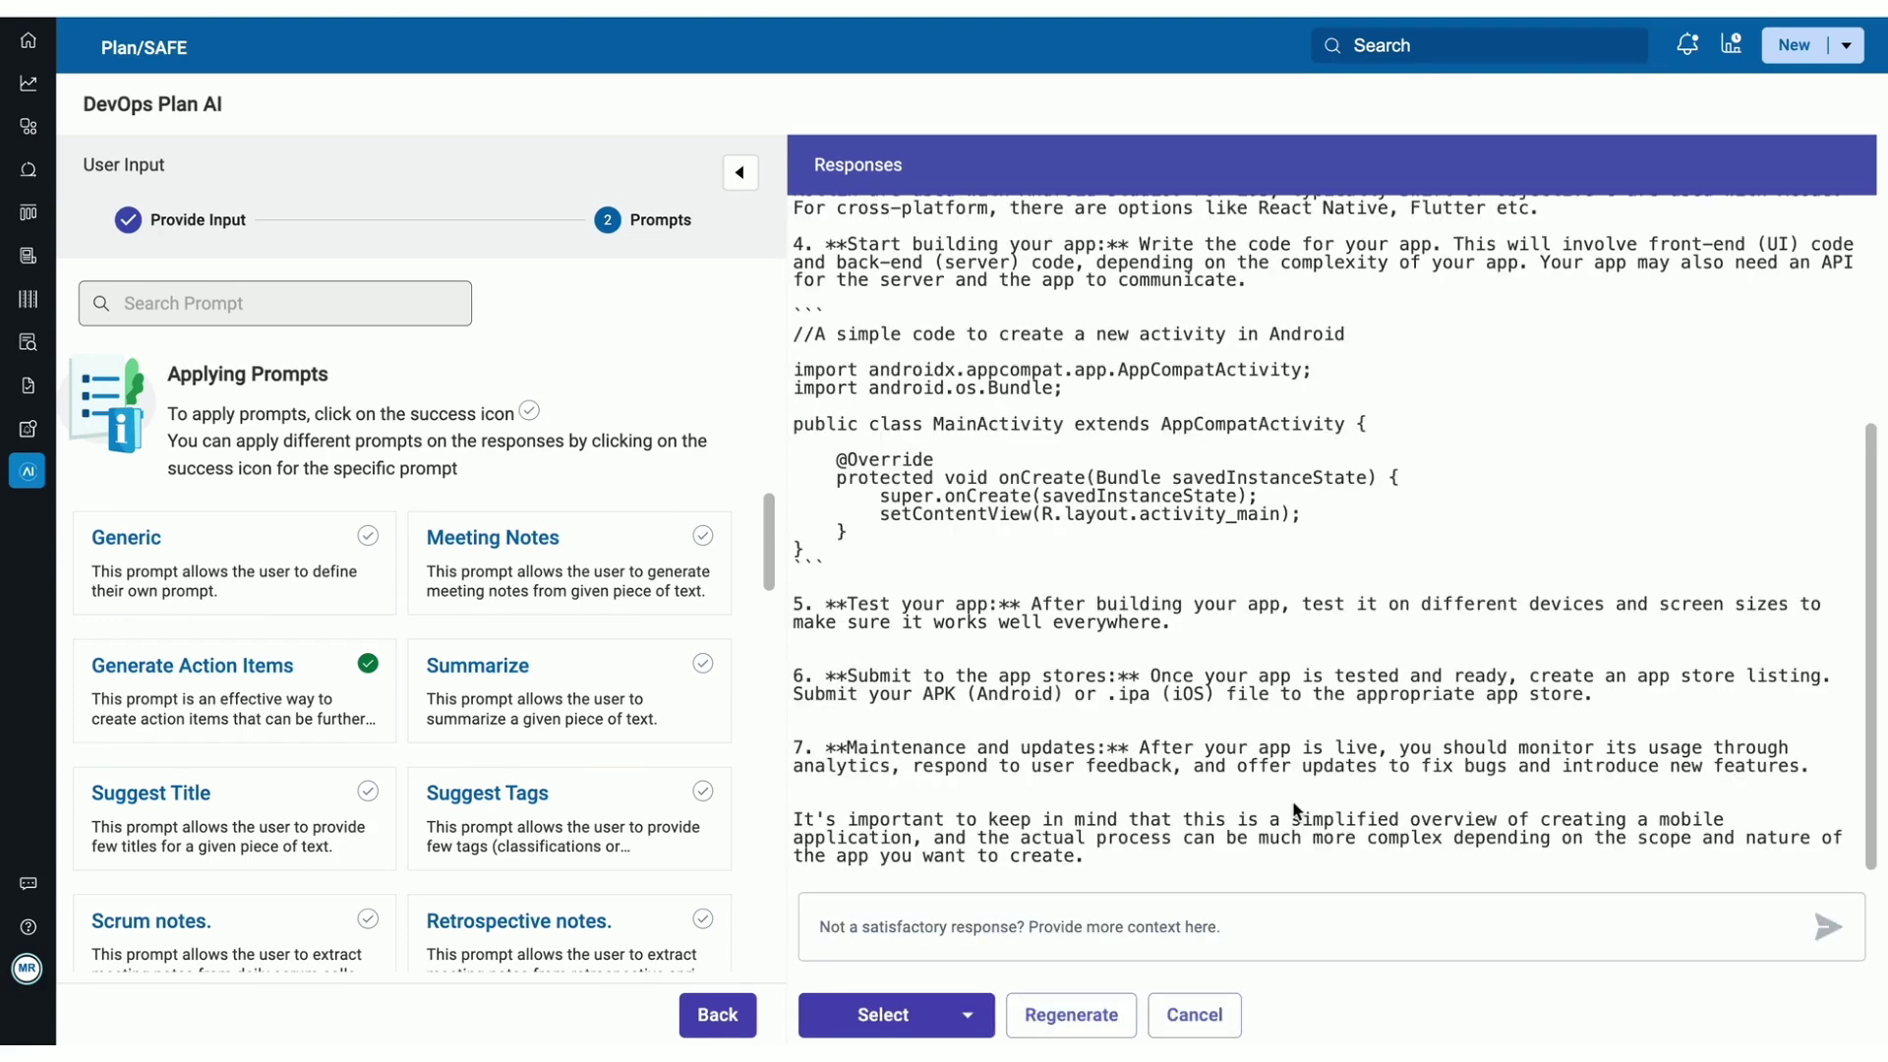
scroll(1531, 621, "up", 5)
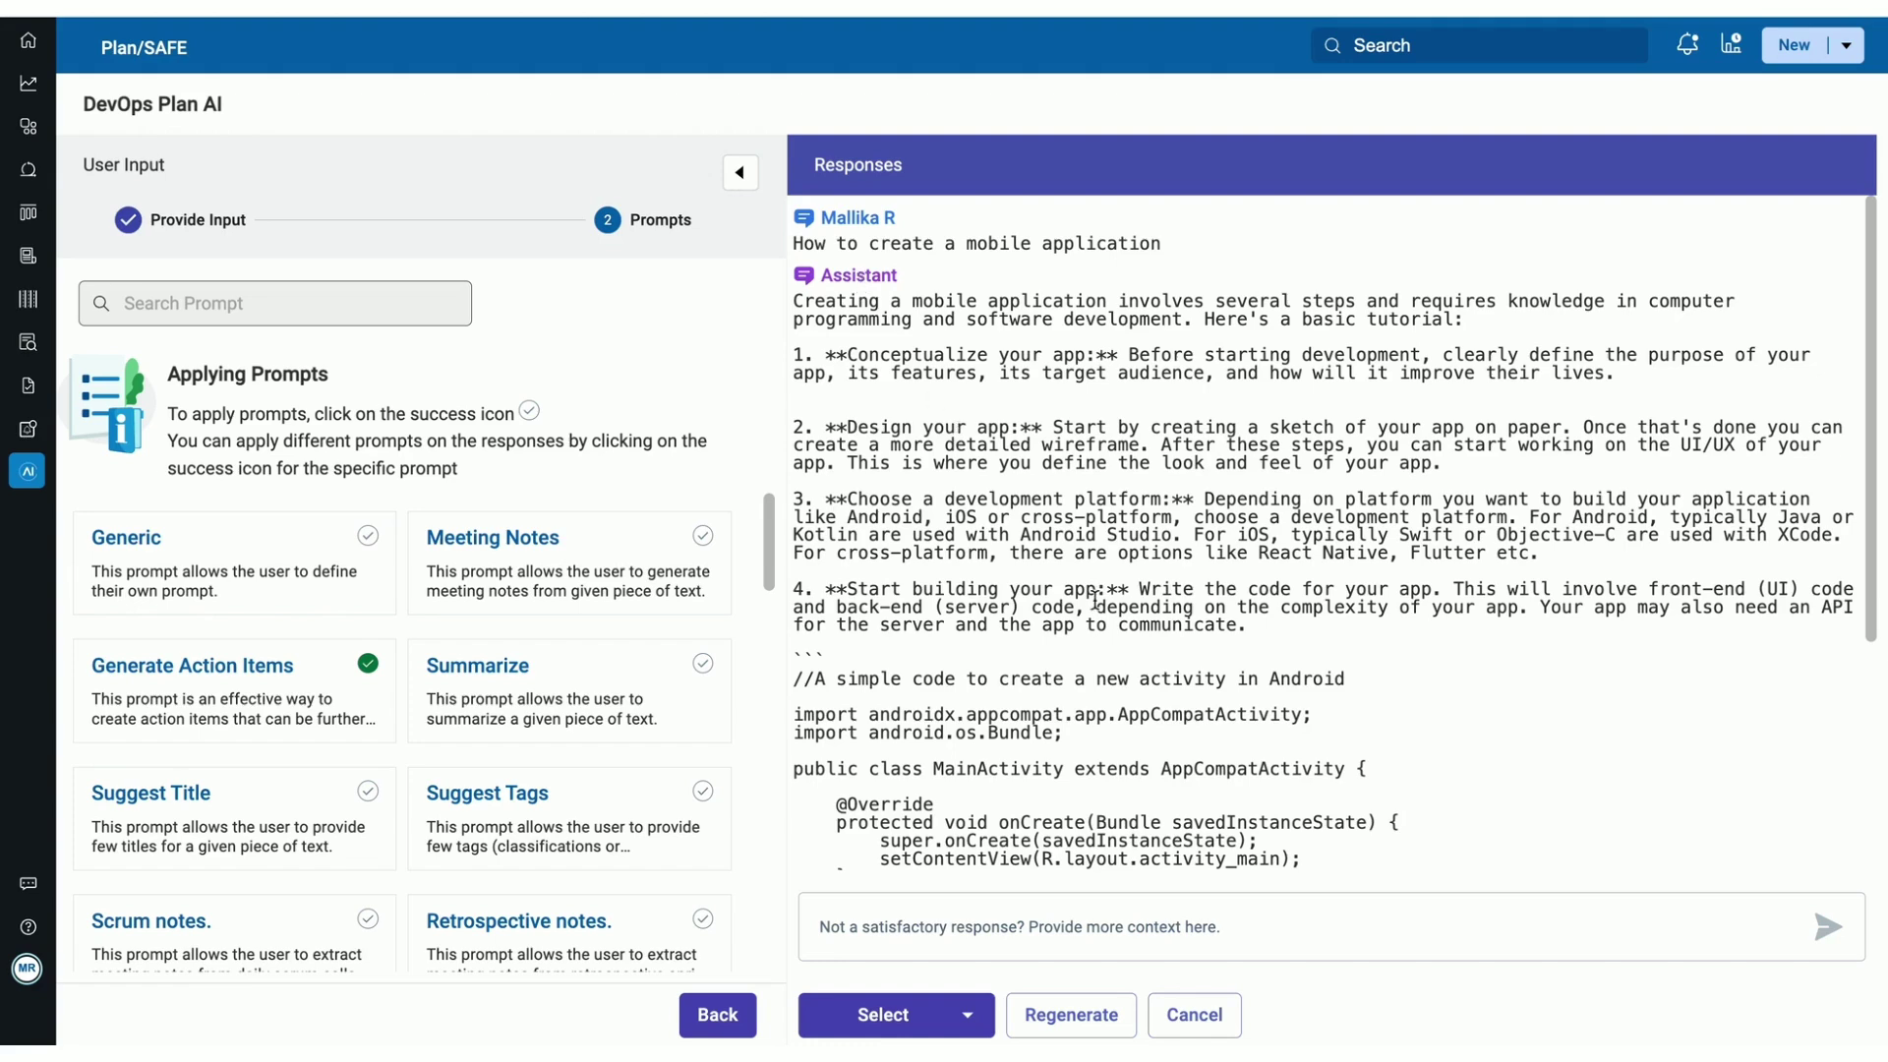
scroll(1094, 600, "down", 4)
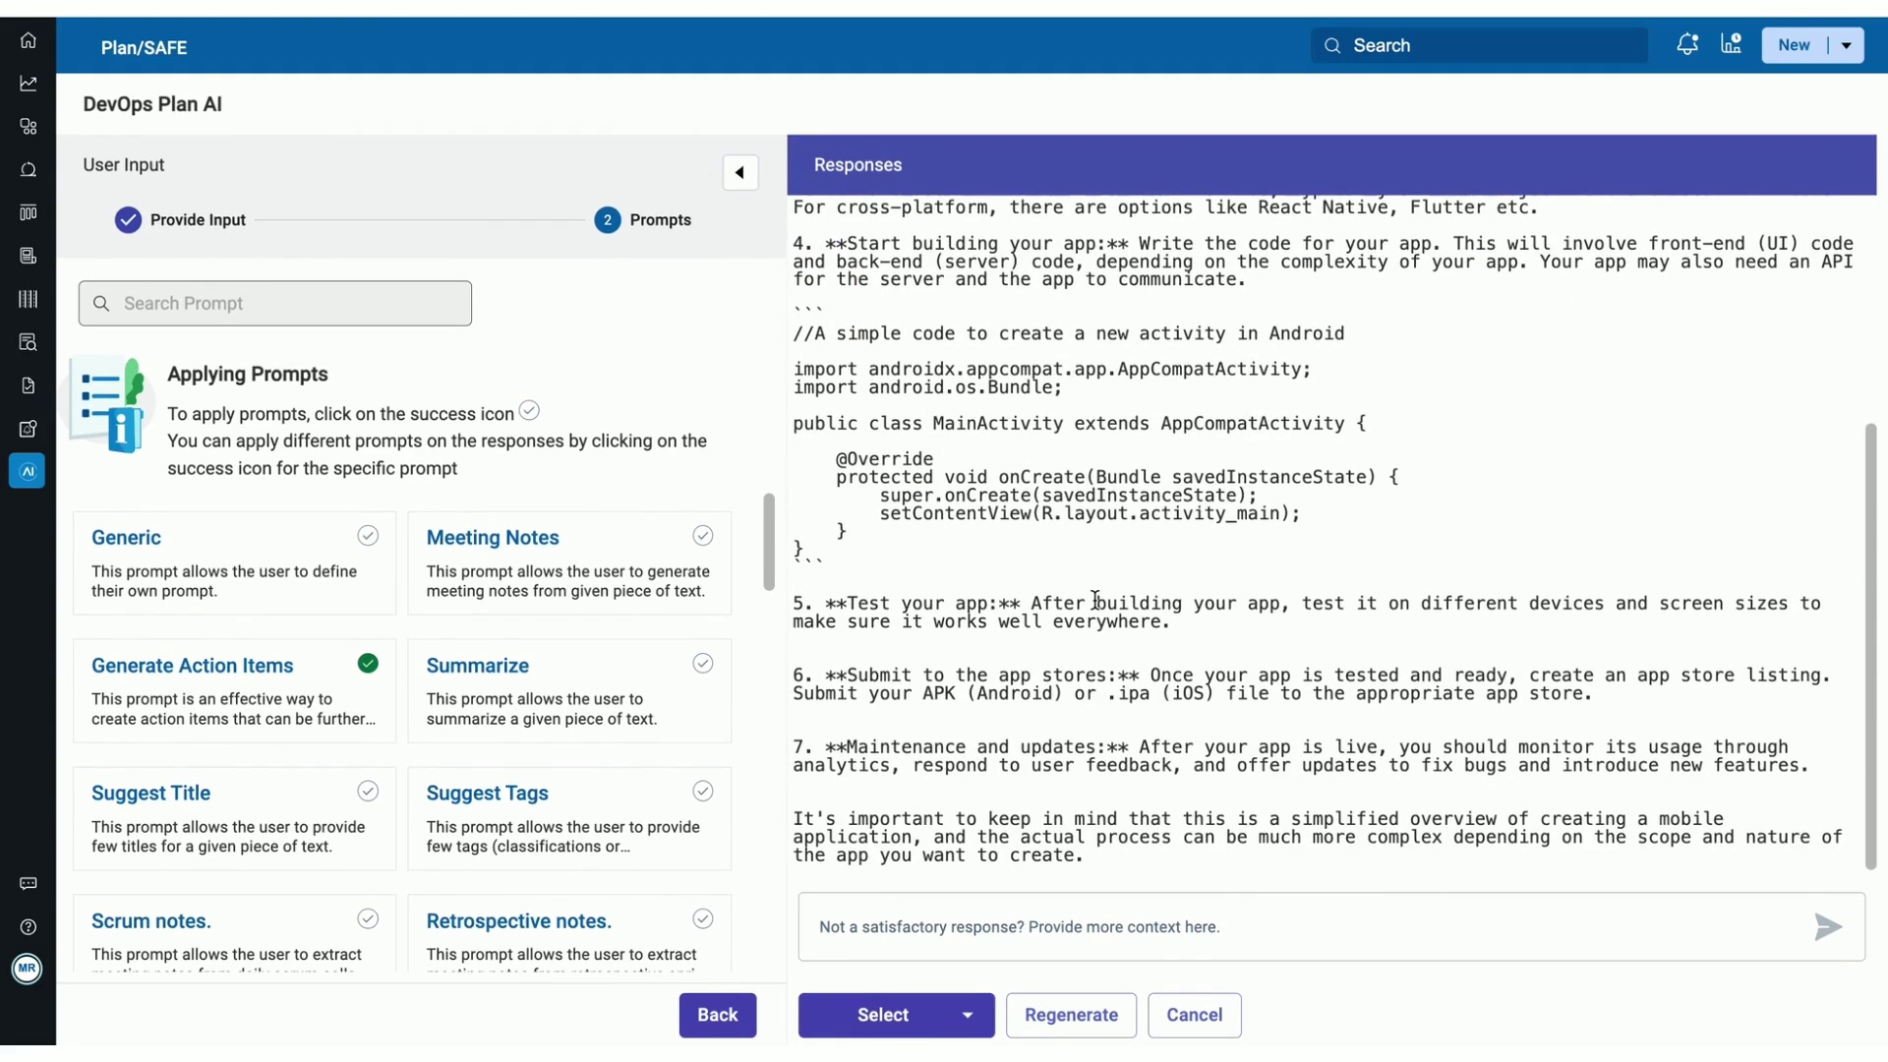